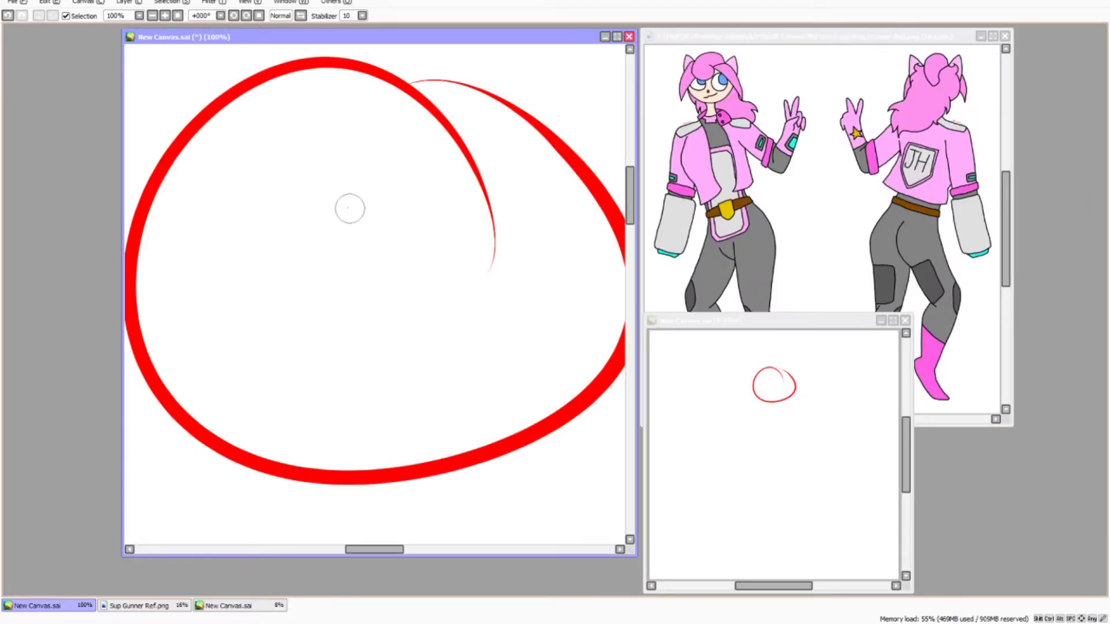
Keep the red head circle, zoom to 75%, and stretch it taller with a Ctrl+T transform
key(ctrl+z)
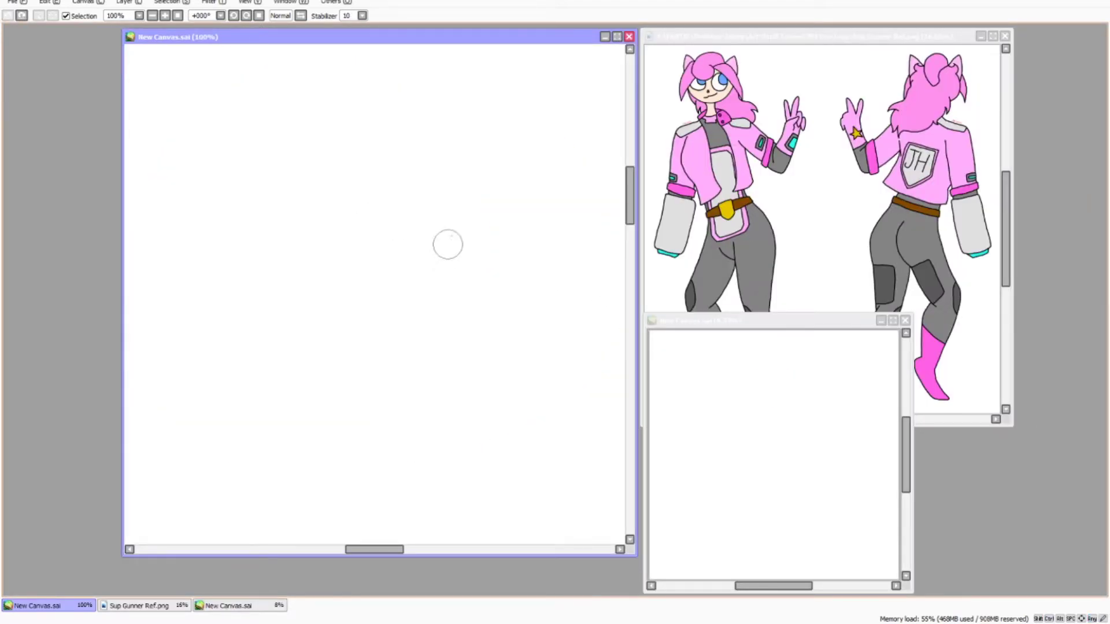
key(ctrl+y)
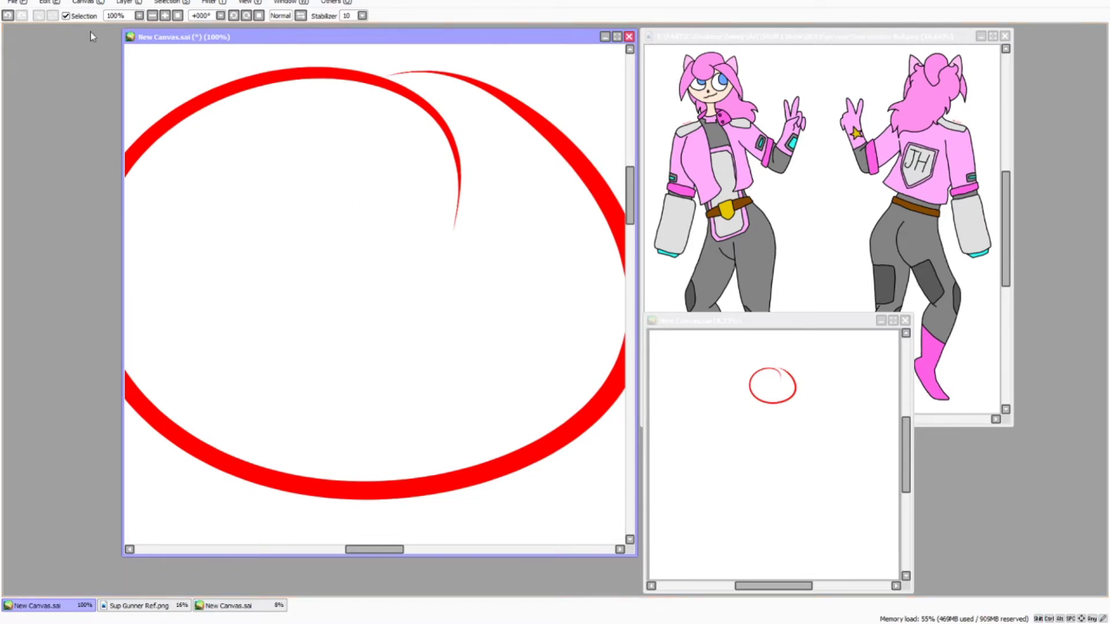
click(152, 16)
key(ctrl+t)
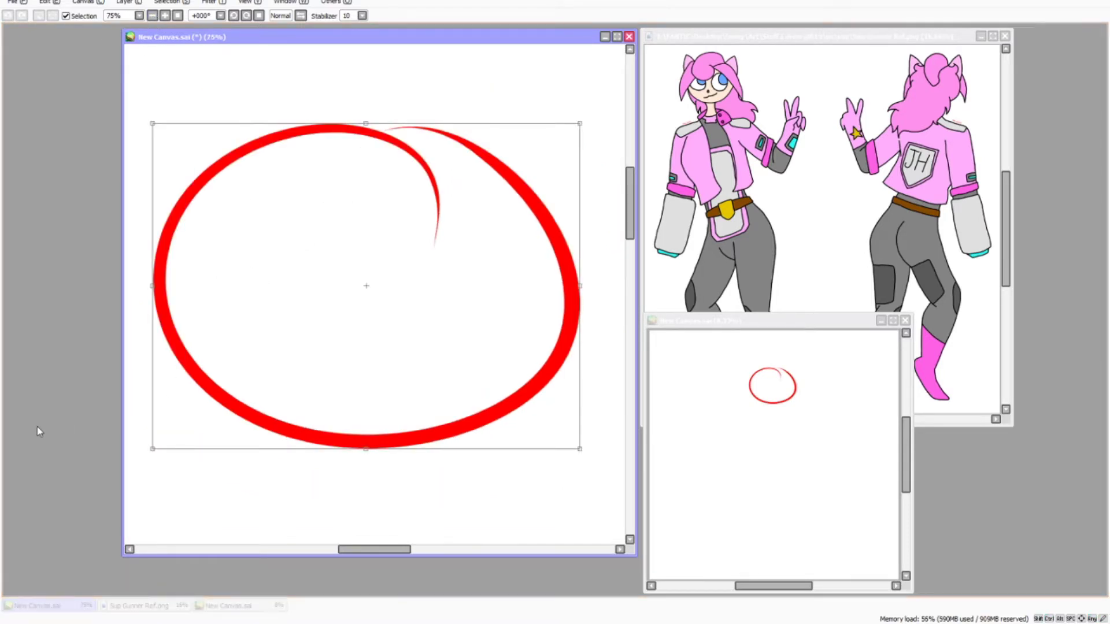
mouse_move(366, 123)
mouse_down()
mouse_move(400, 72)
mouse_move(389, 58)
mouse_up()
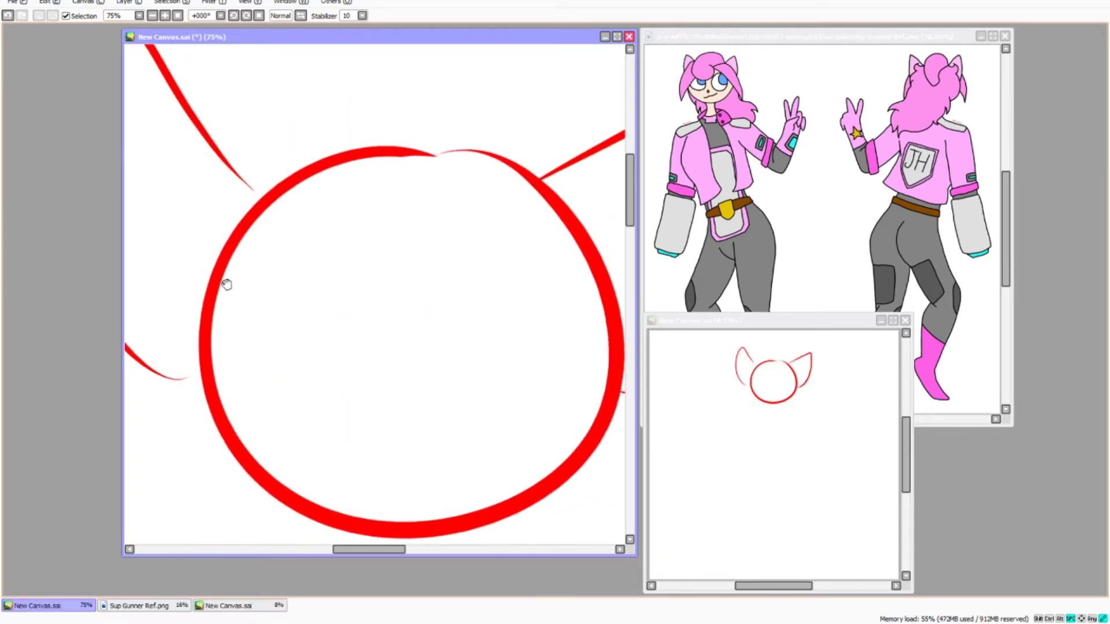
mouse_move(415, 264)
mouse_down()
mouse_move(408, 282)
mouse_move(324, 302)
mouse_move(359, 239)
mouse_up()
Draw the left and right pointed cat ears, removing retried strokes and unwanted ovals
key(ctrl+z)
key(ctrl+z)
mouse_move(405, 191)
mouse_down()
mouse_move(491, 218)
mouse_move(488, 321)
mouse_up()
key(ctrl+z)
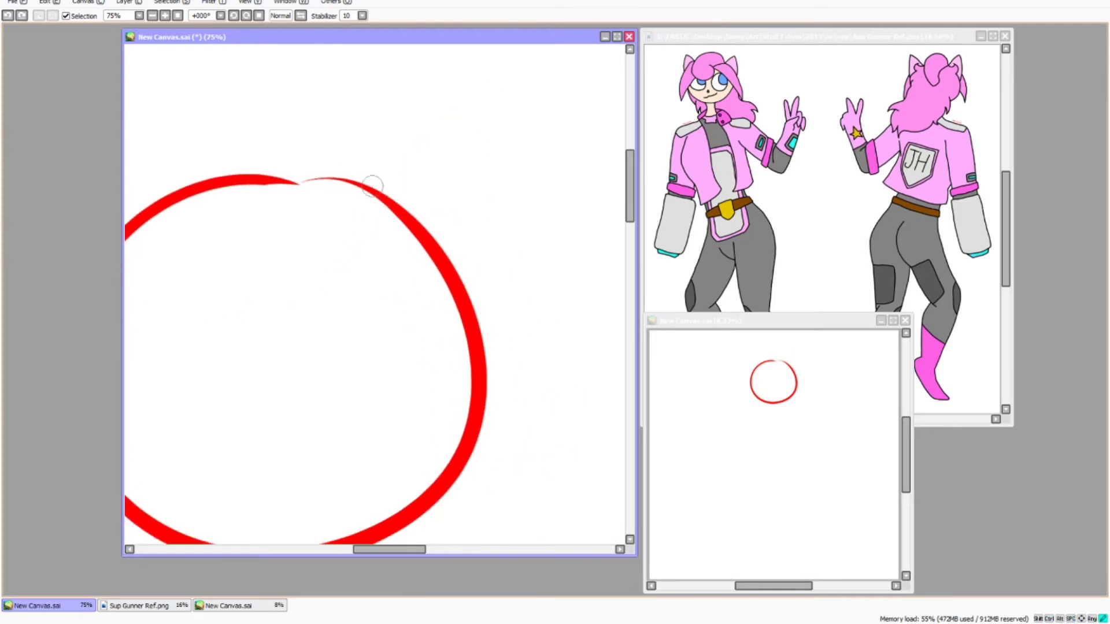
drag(372, 185, 491, 324)
drag(150, 190, 124, 173)
drag(213, 318, 129, 260)
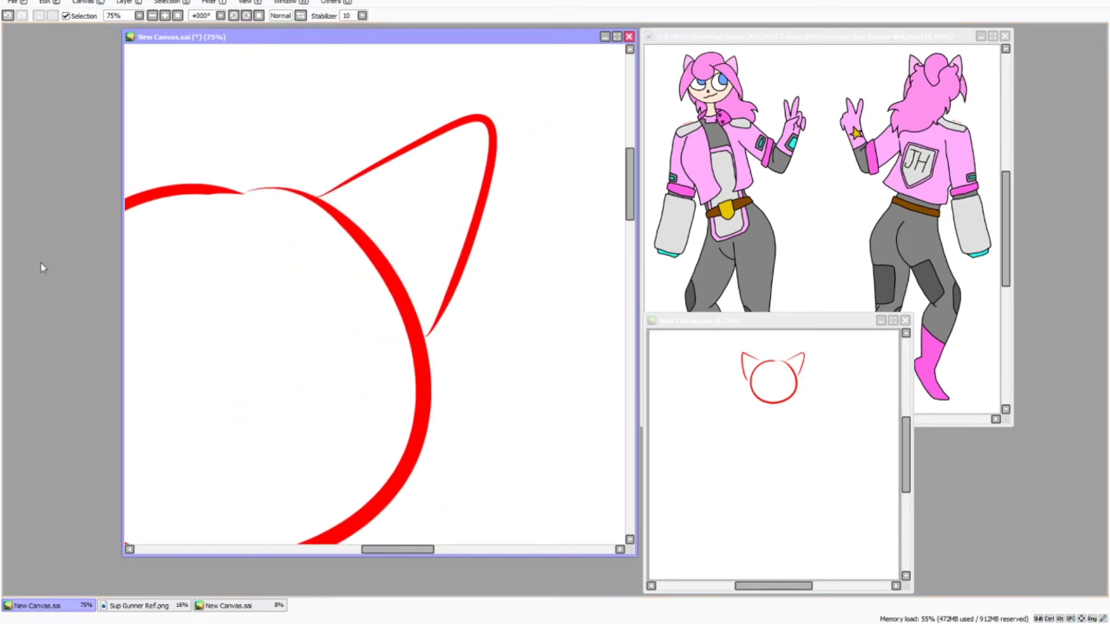
mouse_move(384, 168)
mouse_down()
mouse_move(495, 181)
mouse_move(476, 255)
mouse_move(433, 329)
mouse_up()
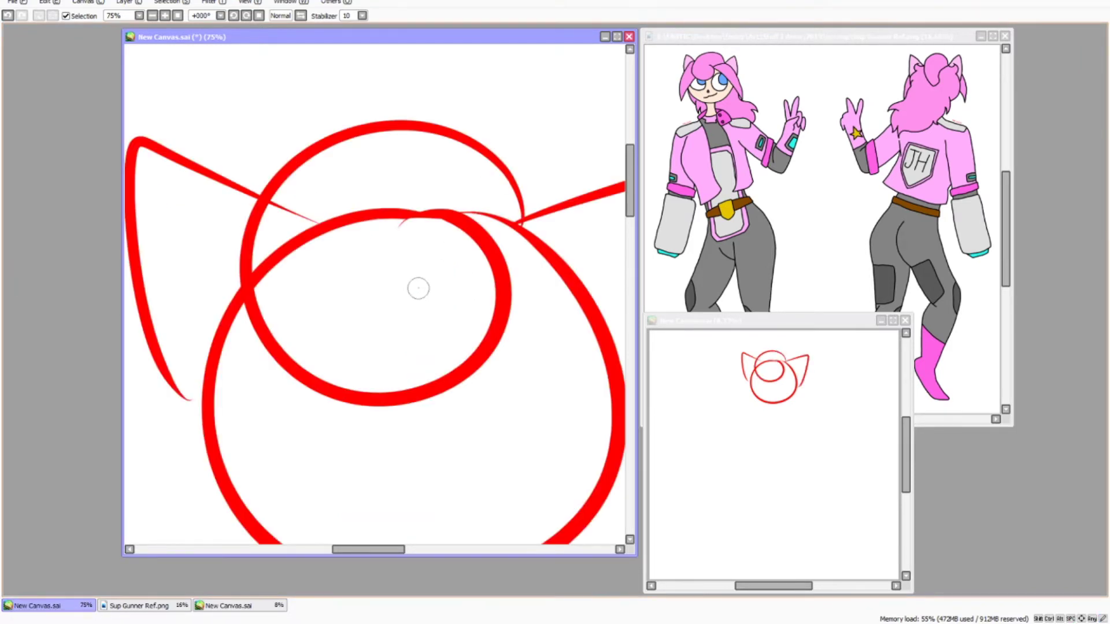
key(ctrl+z)
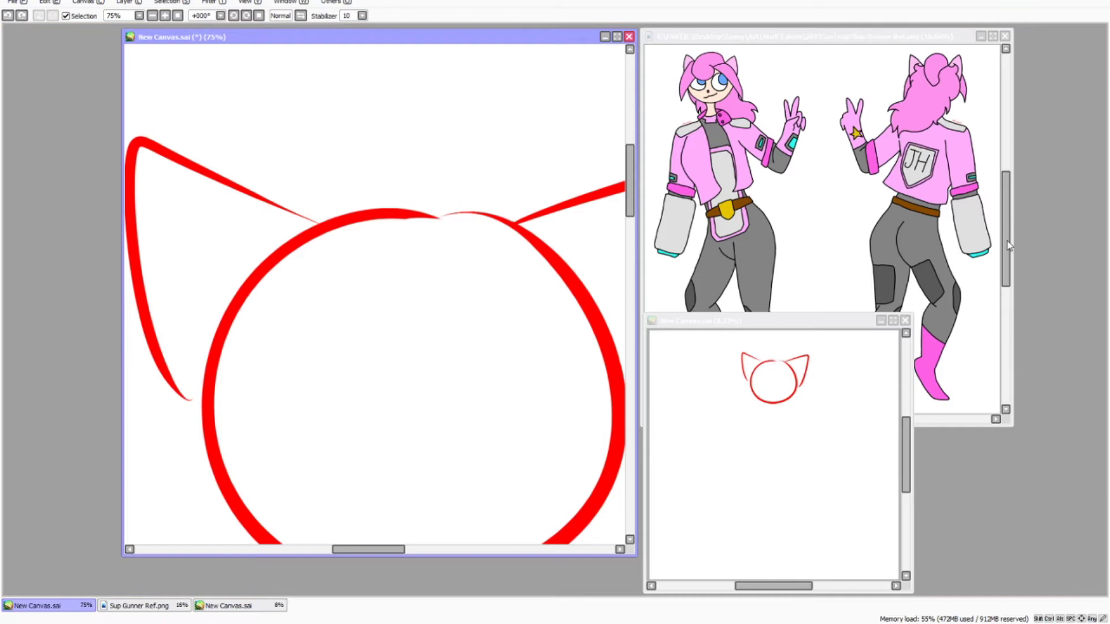
Restore the inner oval and upper arc strokes on the head after toggling them
key(ctrl+y)
key(ctrl+y)
key(ctrl+z)
key(ctrl+z)
key(ctrl+y)
key(ctrl+y)
key(ctrl+z)
key(ctrl+z)
key(ctrl+y)
key(ctrl+y)
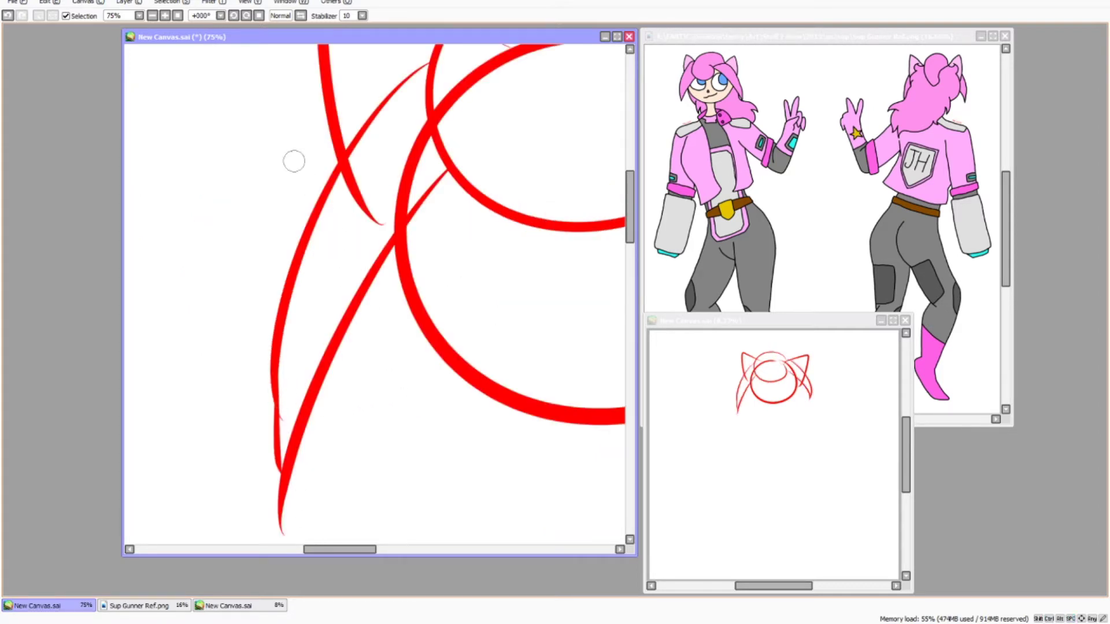
Draw a body guideline running down and left from the head, redrawing it until it fits
key(ctrl+z)
drag(432, 149, 298, 494)
key(ctrl+z)
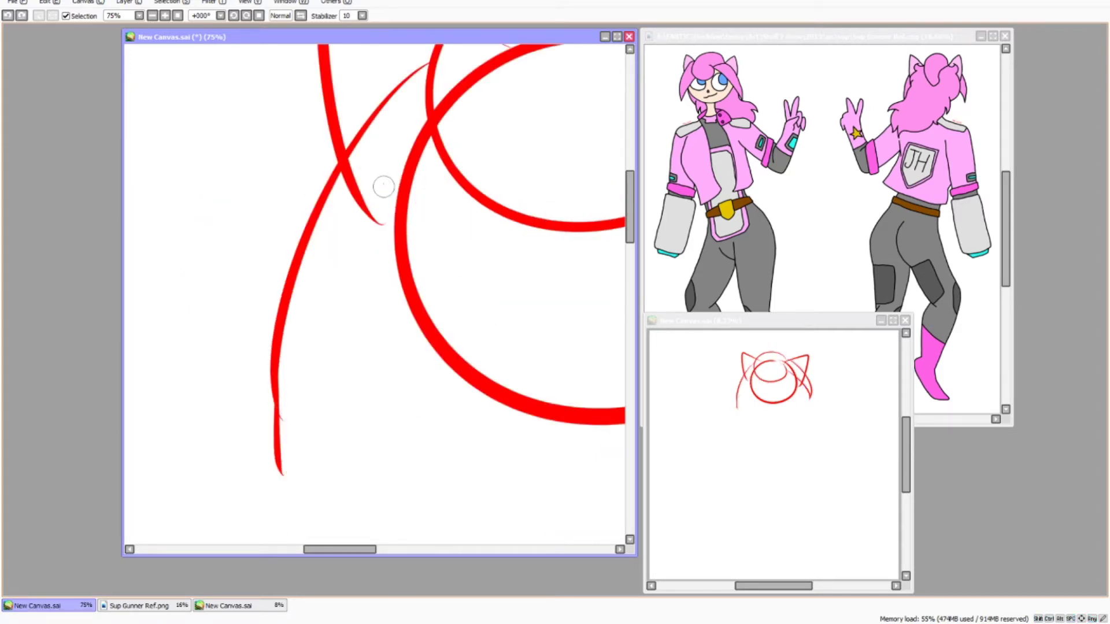
drag(411, 150, 280, 474)
key(ctrl+z)
drag(435, 151, 288, 418)
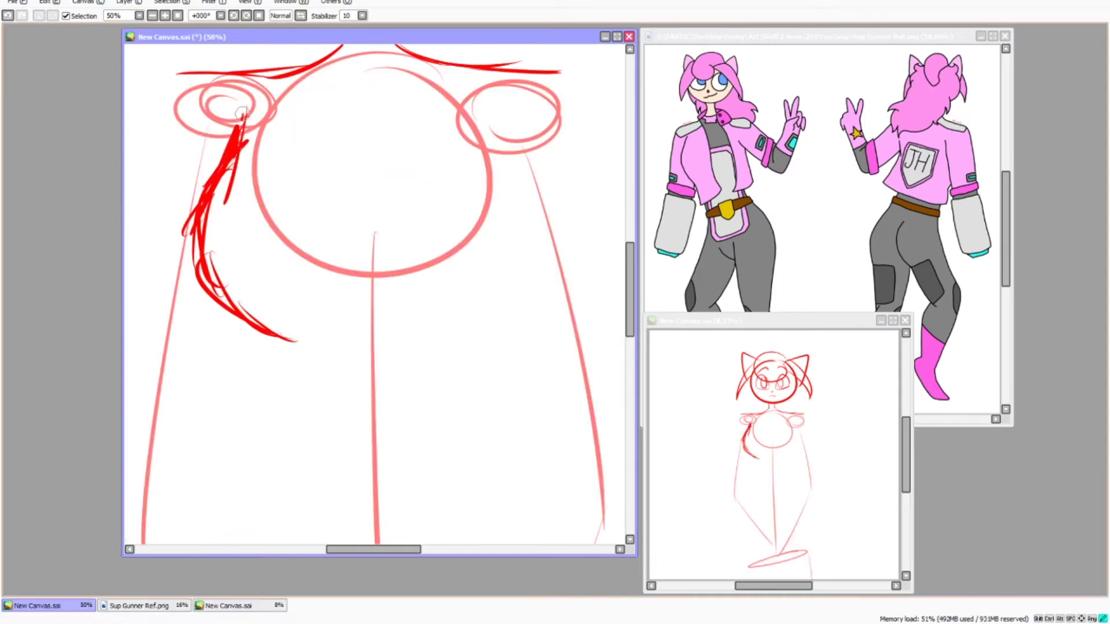
Outline the left and right chest curves, using a horizontal flip to check symmetry
drag(233, 162, 201, 234)
mouse_move(225, 182)
mouse_down()
mouse_move(202, 272)
mouse_move(304, 333)
mouse_up()
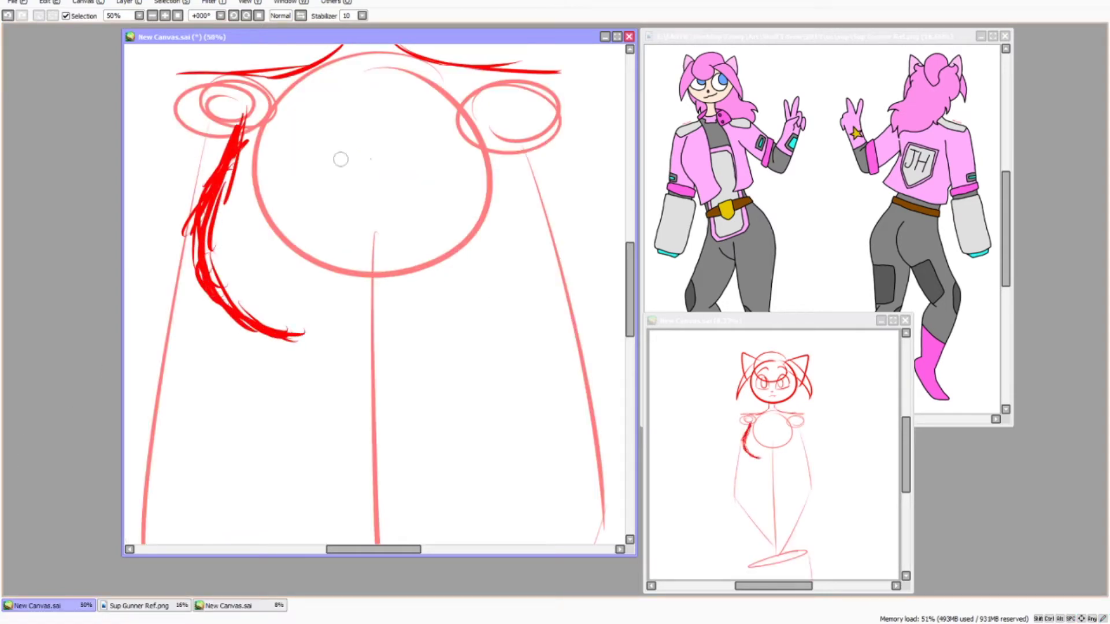
drag(502, 97, 442, 328)
drag(532, 307, 419, 338)
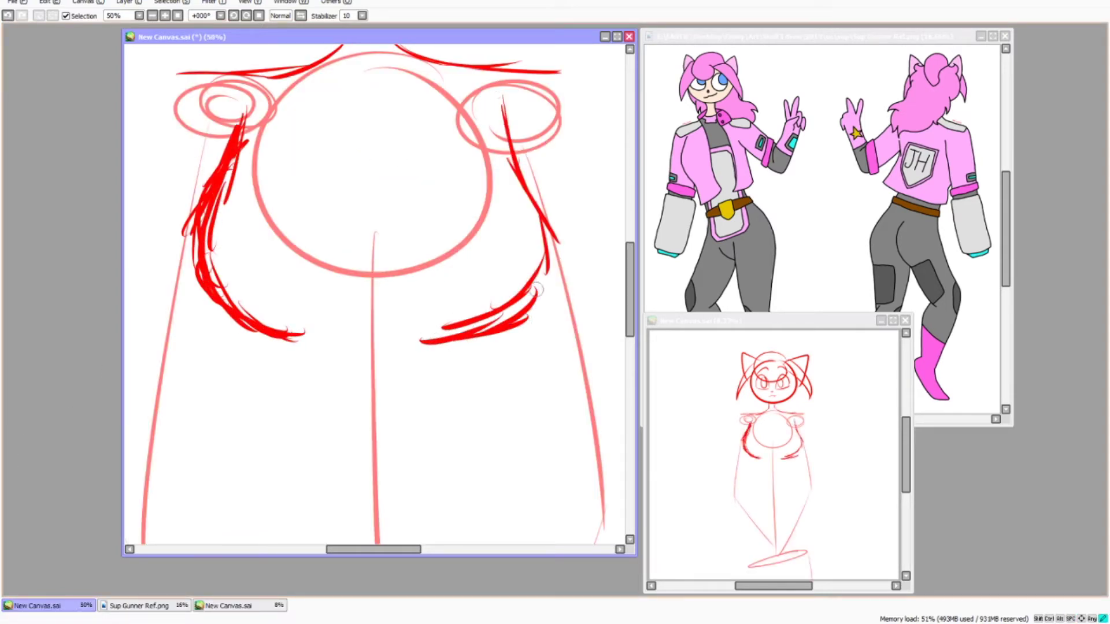
drag(543, 240, 486, 318)
key(ctrl+z)
key(h)
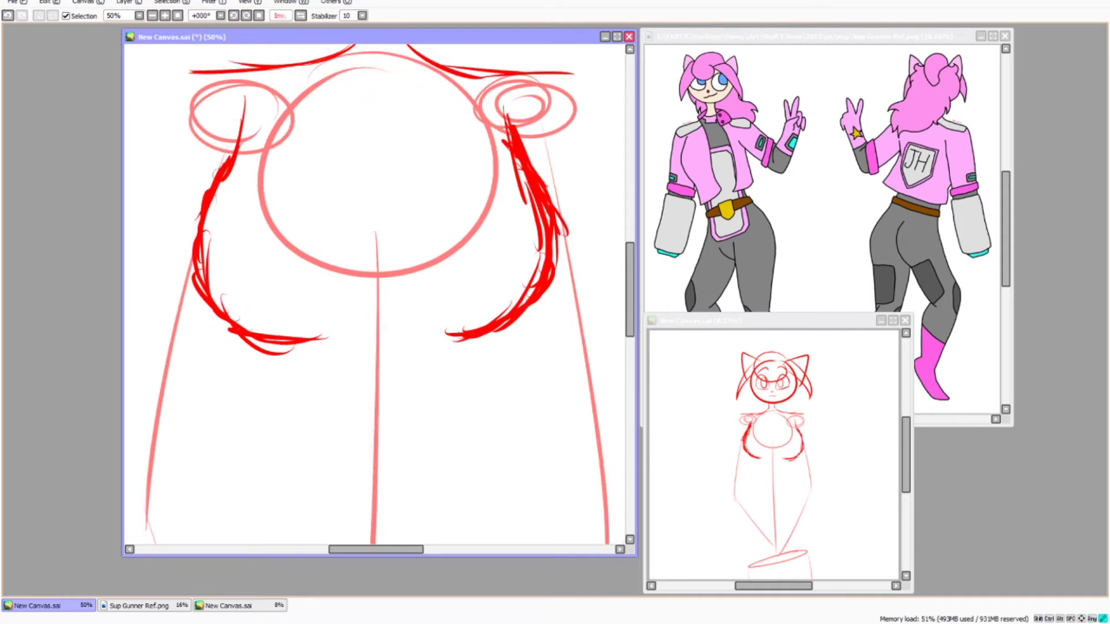
mouse_move(243, 99)
mouse_down()
mouse_move(218, 176)
mouse_move(330, 339)
mouse_up()
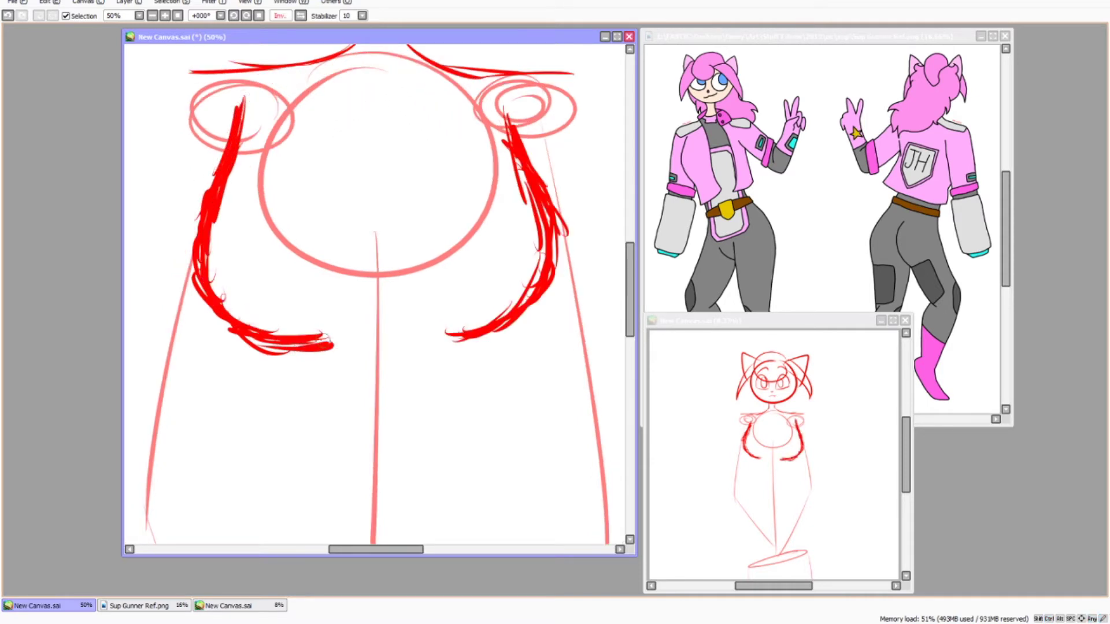
key(h)
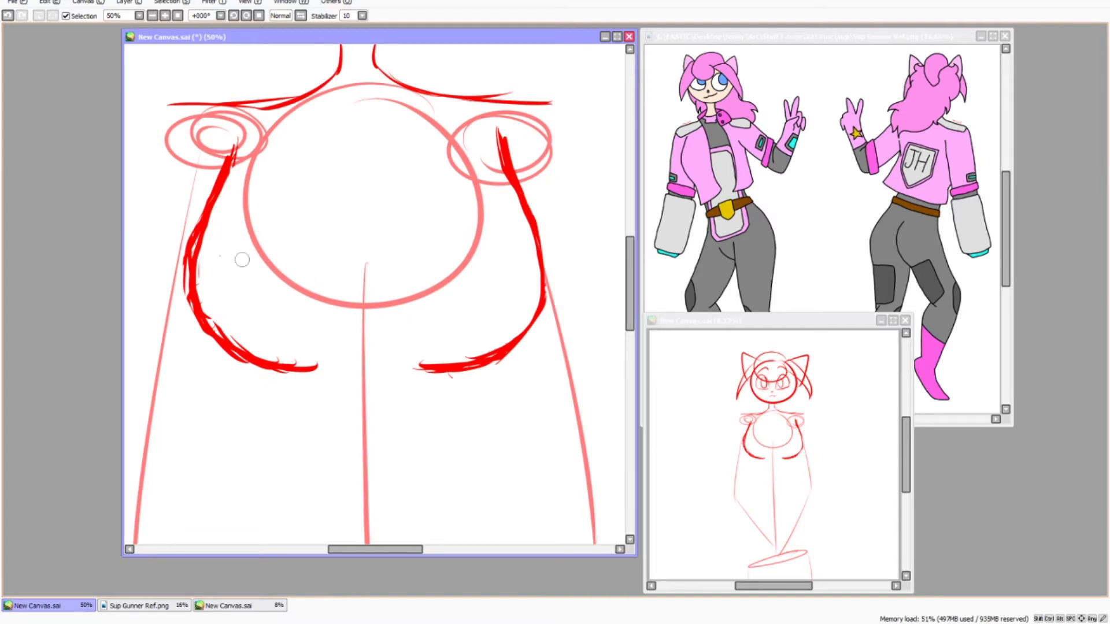
Erase stray lines along the left outline and sketch the left arm down to the hip
mouse_move(215, 218)
mouse_down()
mouse_move(191, 243)
mouse_move(187, 340)
mouse_up()
scroll(161, 205, down, 2)
scroll(347, 378, down, 2)
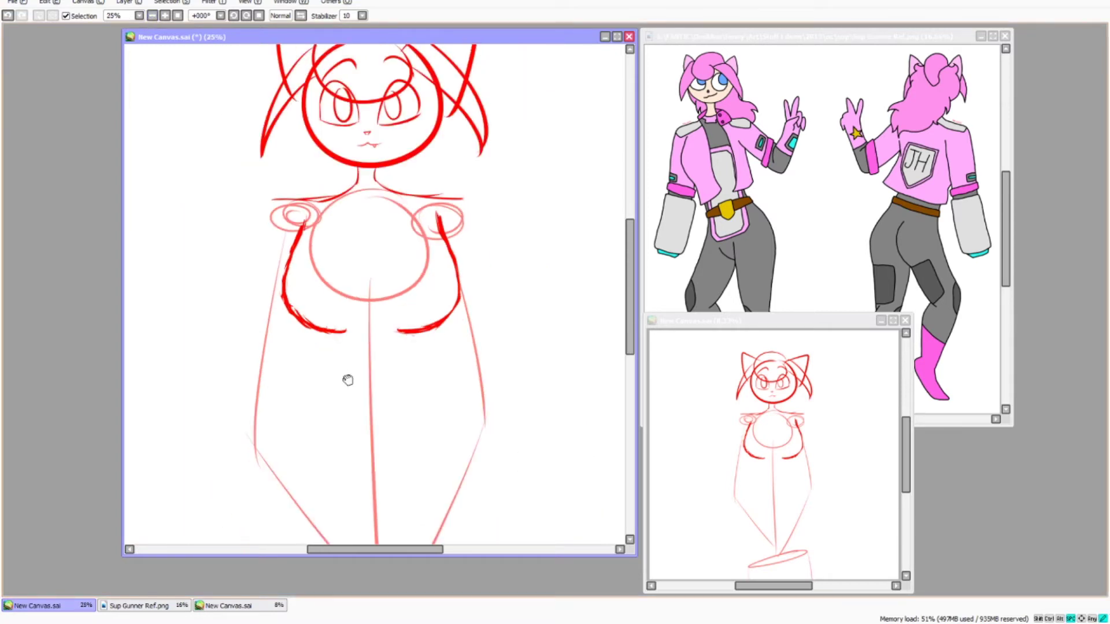
mouse_move(347, 378)
mouse_down()
mouse_move(233, 289)
mouse_move(335, 237)
mouse_up()
scroll(335, 237, up, 2)
drag(389, 107, 328, 303)
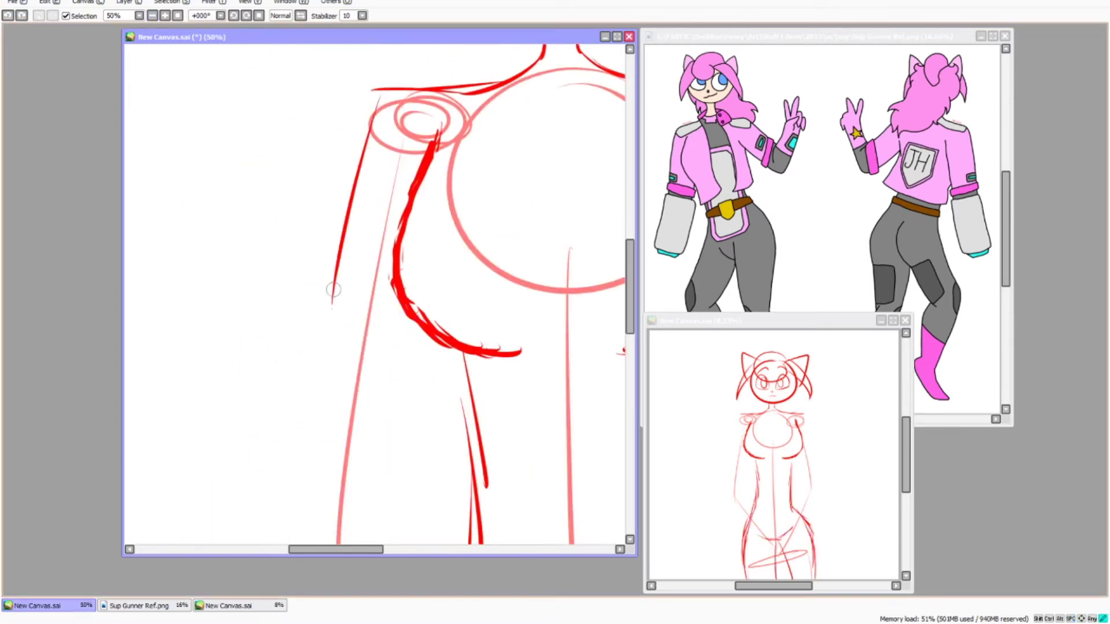
drag(348, 174, 298, 404)
drag(332, 261, 297, 426)
drag(520, 434, 203, 231)
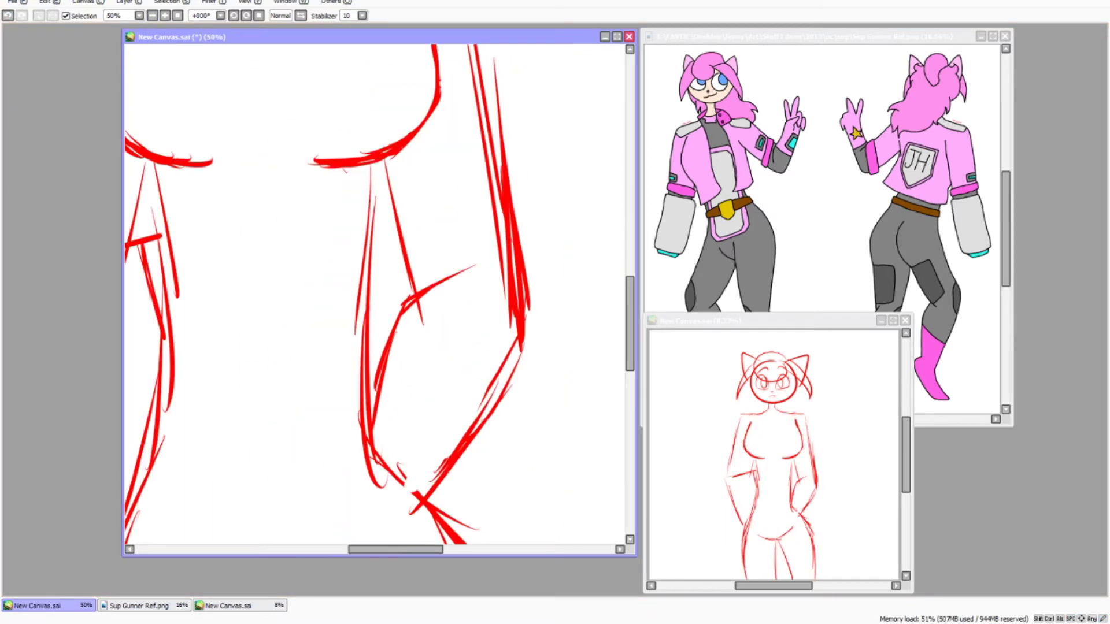
click(178, 16)
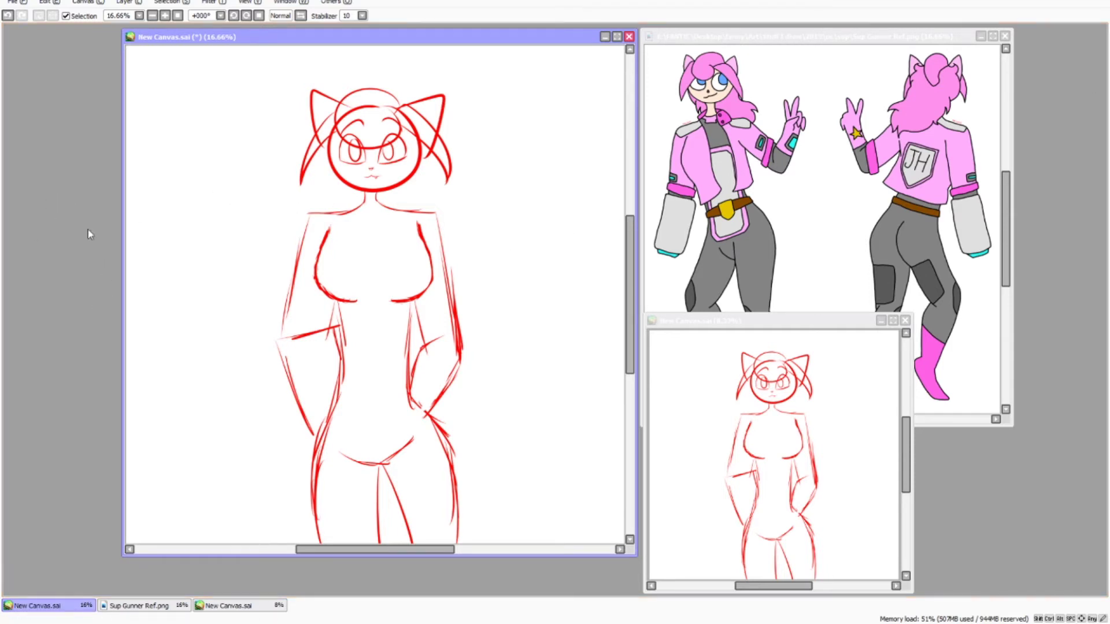
Erase the body lines below the head, zoom to 33.33%, and try chest circles
mouse_move(133, 410)
mouse_down()
mouse_move(366, 391)
mouse_move(353, 463)
mouse_move(370, 260)
mouse_up()
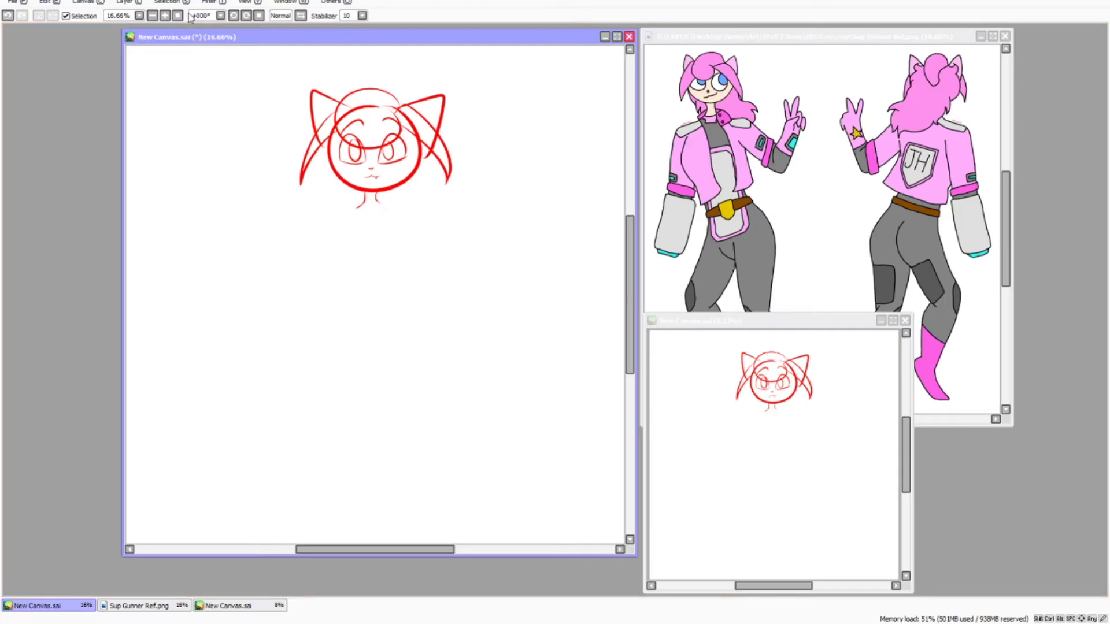
click(165, 16)
click(165, 16)
drag(362, 159, 355, 191)
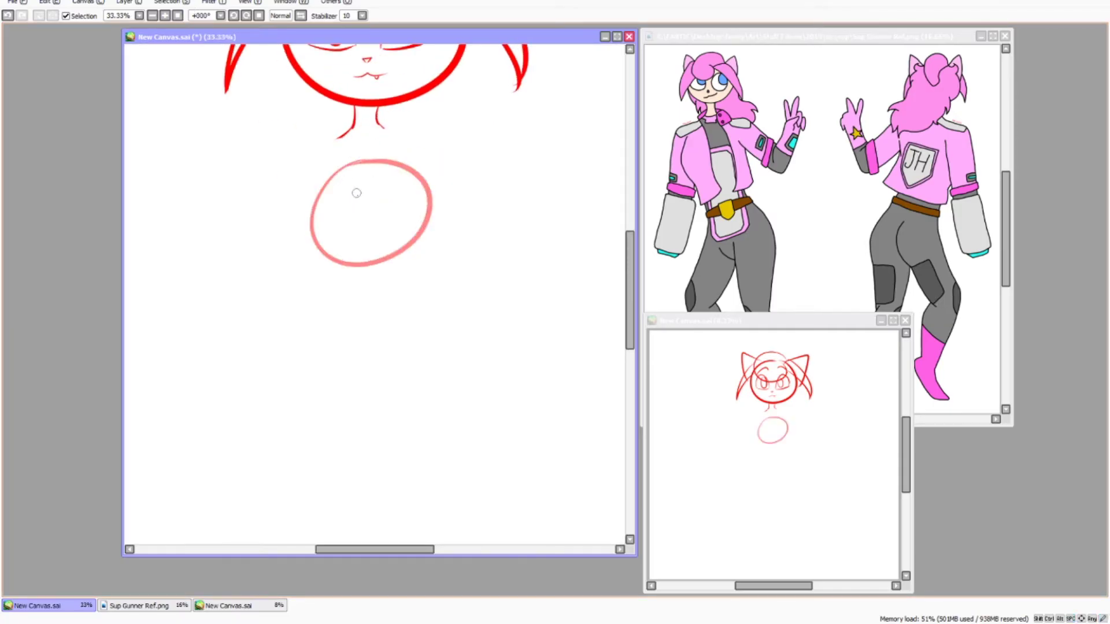
scroll(394, 225, up, 2)
key(ctrl+z)
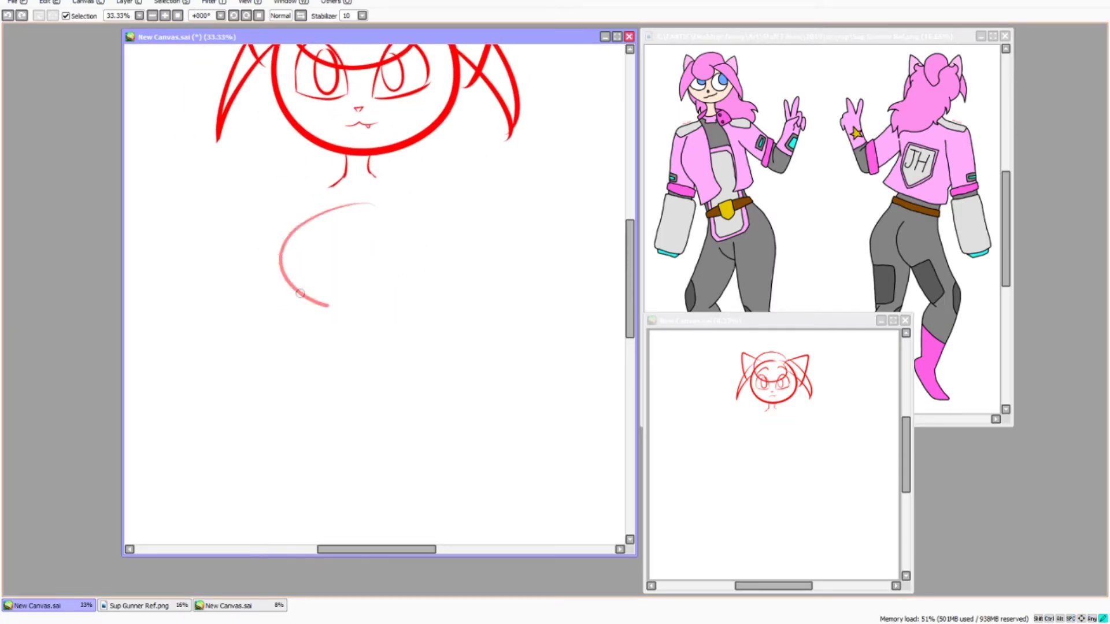
mouse_move(352, 211)
mouse_down()
mouse_move(399, 197)
mouse_move(334, 199)
mouse_up()
key(ctrl+z)
Draw shoulder ellipses beside the chest and sketch the leg lines
key(ctrl+z)
mouse_move(315, 177)
mouse_down()
mouse_move(306, 185)
mouse_move(324, 182)
mouse_up()
key(ctrl+z)
scroll(416, 191, right, 5)
scroll(417, 191, up, 2)
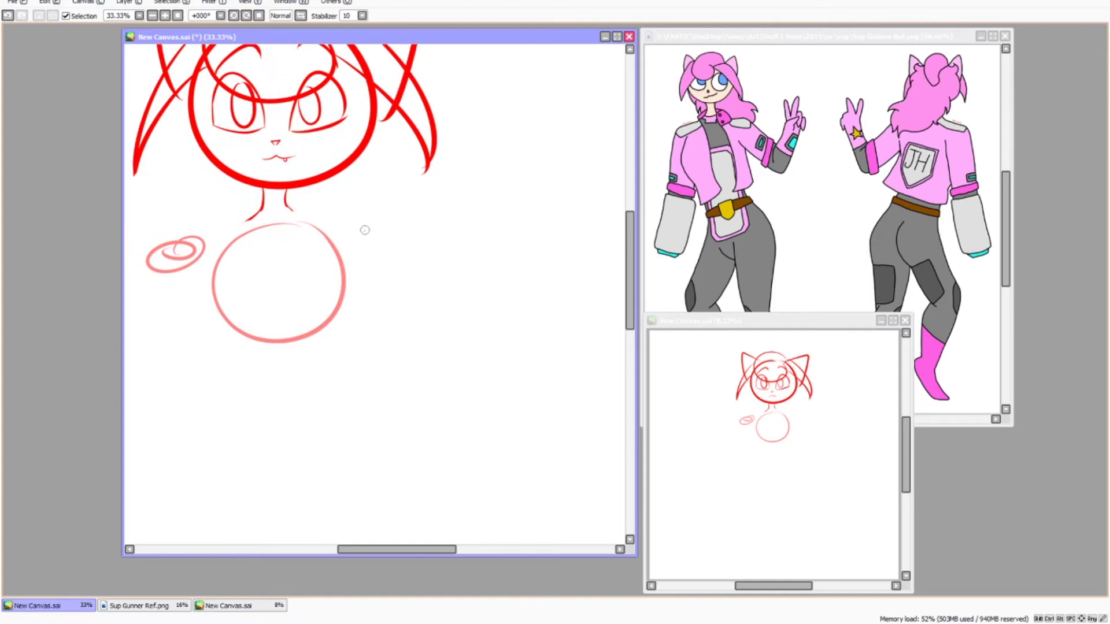
mouse_move(367, 228)
mouse_down()
mouse_move(372, 217)
mouse_move(392, 225)
mouse_move(449, 153)
mouse_move(383, 445)
mouse_move(521, 289)
mouse_move(232, 207)
mouse_move(211, 215)
mouse_up()
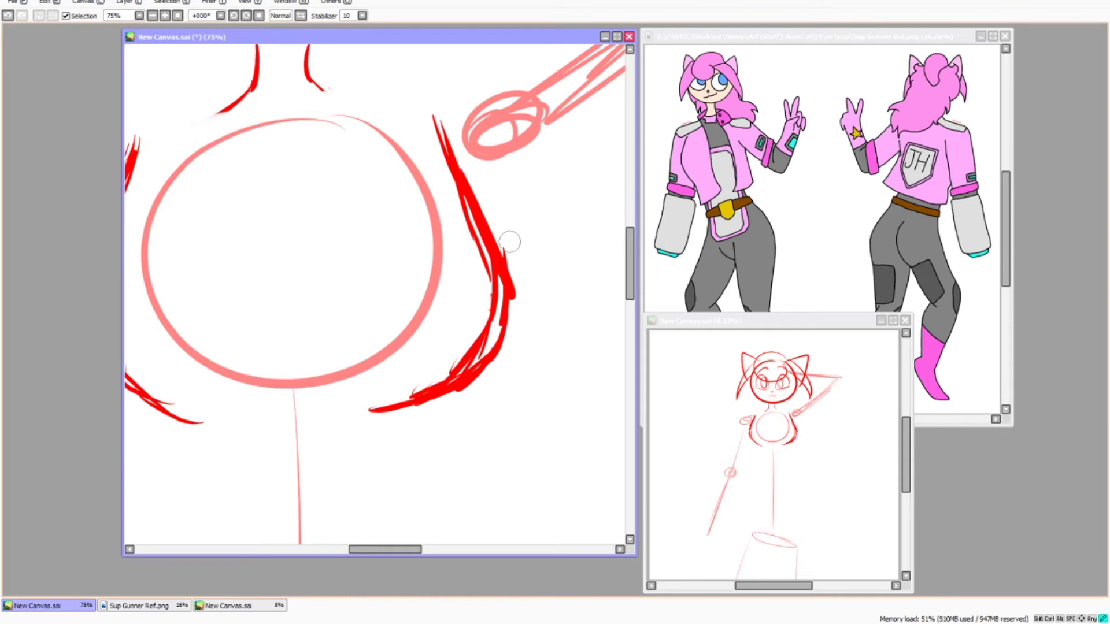
drag(510, 241, 374, 302)
scroll(374, 303, down, 2)
mouse_move(290, 141)
mouse_down()
mouse_move(361, 132)
mouse_move(344, 275)
mouse_move(379, 441)
mouse_move(325, 226)
mouse_move(392, 256)
mouse_up()
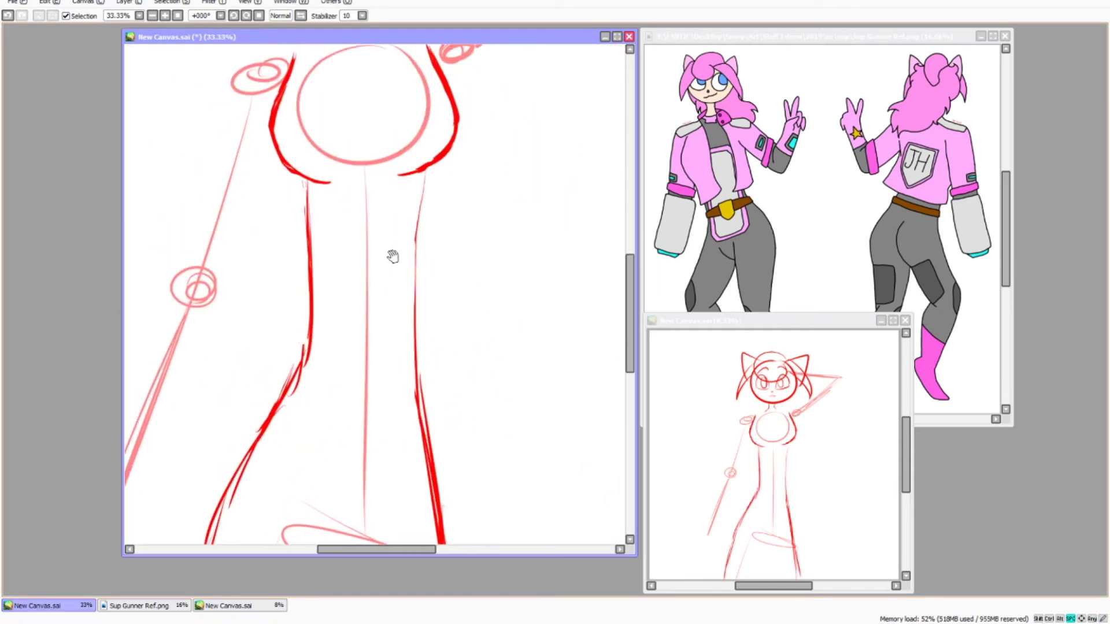
Outline the right side of the torso and right leg, and try left hip strokes
mouse_move(410, 183)
mouse_down()
mouse_move(428, 298)
mouse_move(431, 465)
mouse_up()
drag(456, 383, 451, 196)
drag(424, 232, 448, 398)
scroll(390, 355, down, 2)
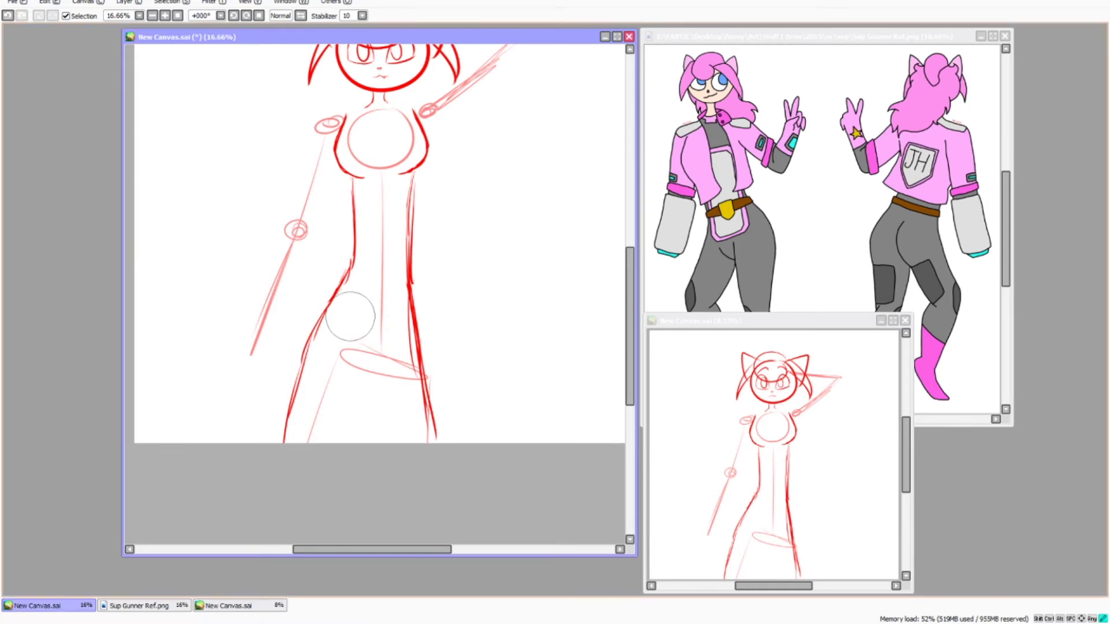
scroll(312, 347, up, 1)
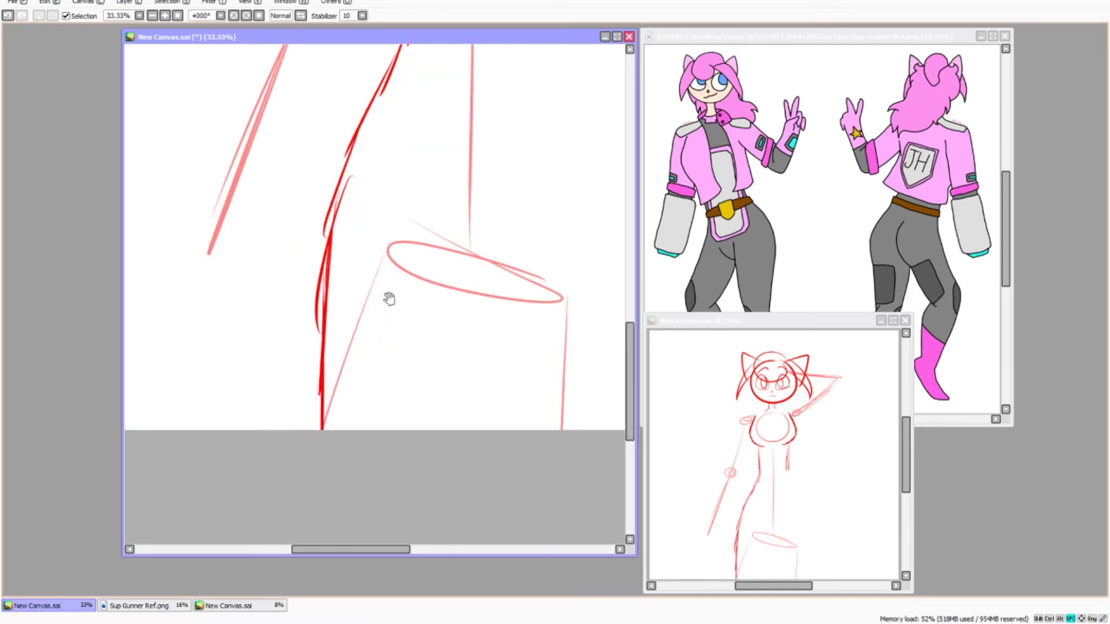
drag(497, 39, 344, 256)
mouse_move(387, 117)
mouse_down()
mouse_move(367, 258)
mouse_move(305, 141)
mouse_up()
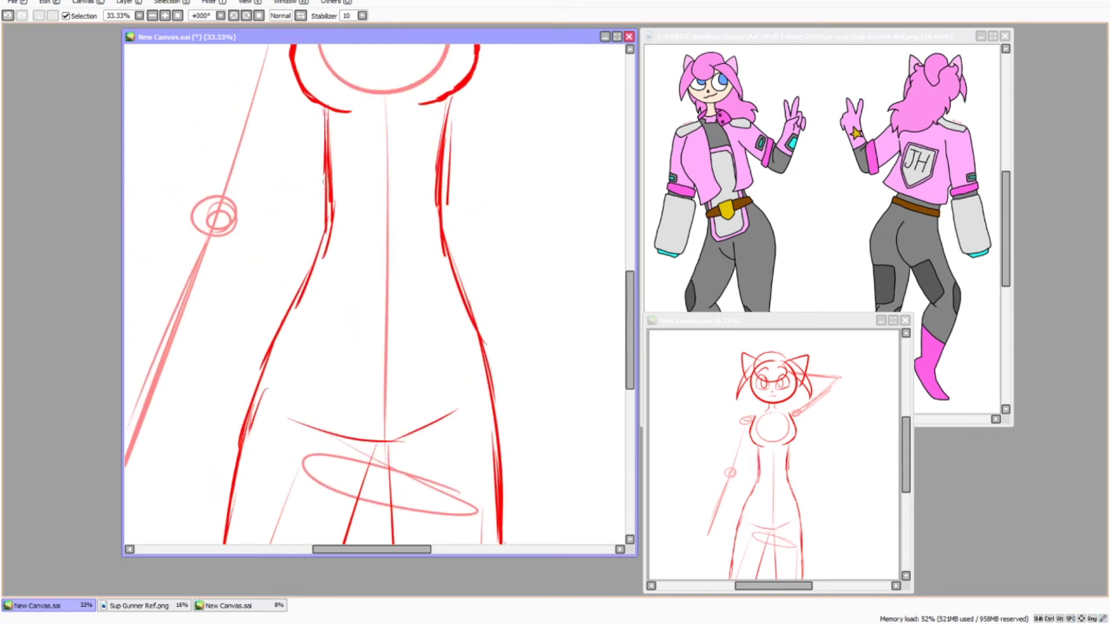
drag(323, 254, 414, 240)
drag(417, 120, 357, 297)
drag(382, 172, 341, 477)
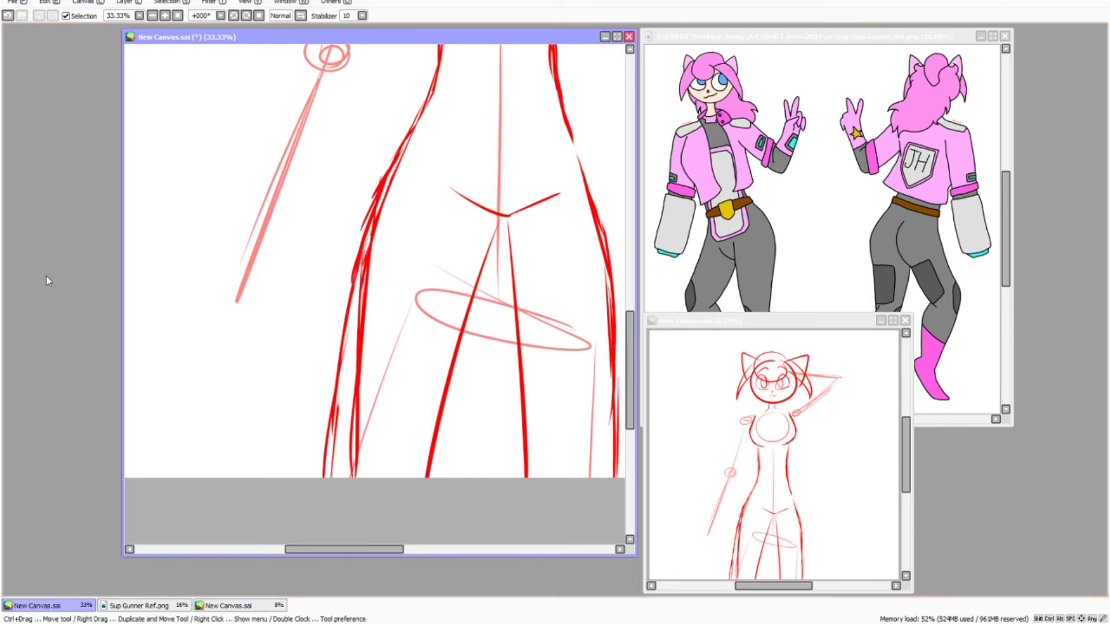
key(ctrl+z)
key(ctrl+z)
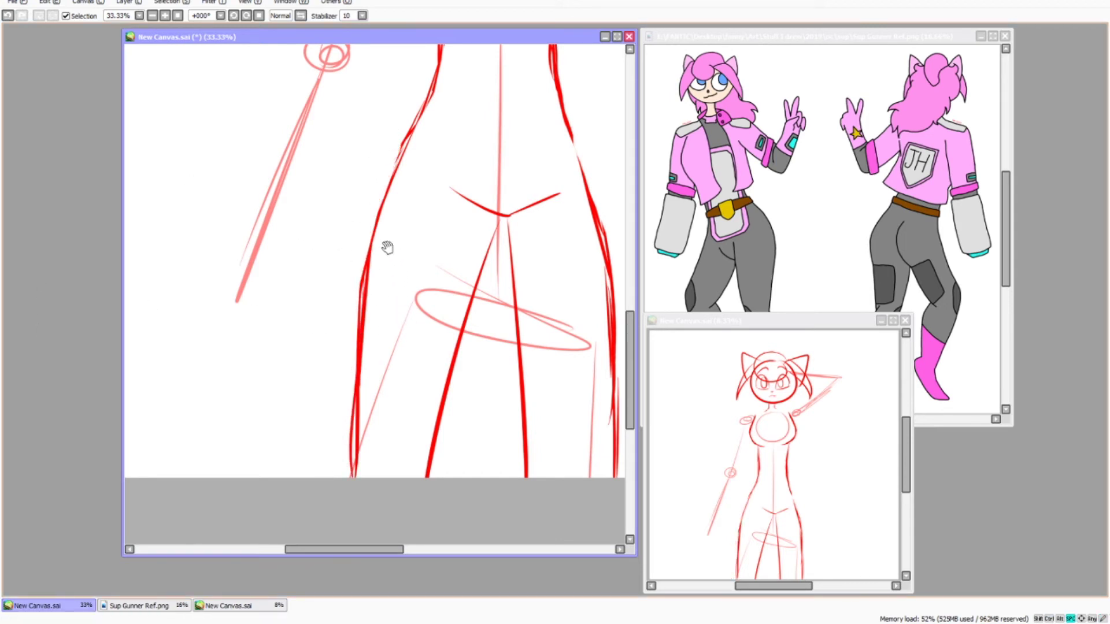
Erase the old crotch lines and draw a curved pelvis line with narrower leg lines
drag(384, 245, 272, 248)
mouse_move(389, 218)
mouse_down()
mouse_move(359, 213)
mouse_move(375, 251)
mouse_move(434, 192)
mouse_up()
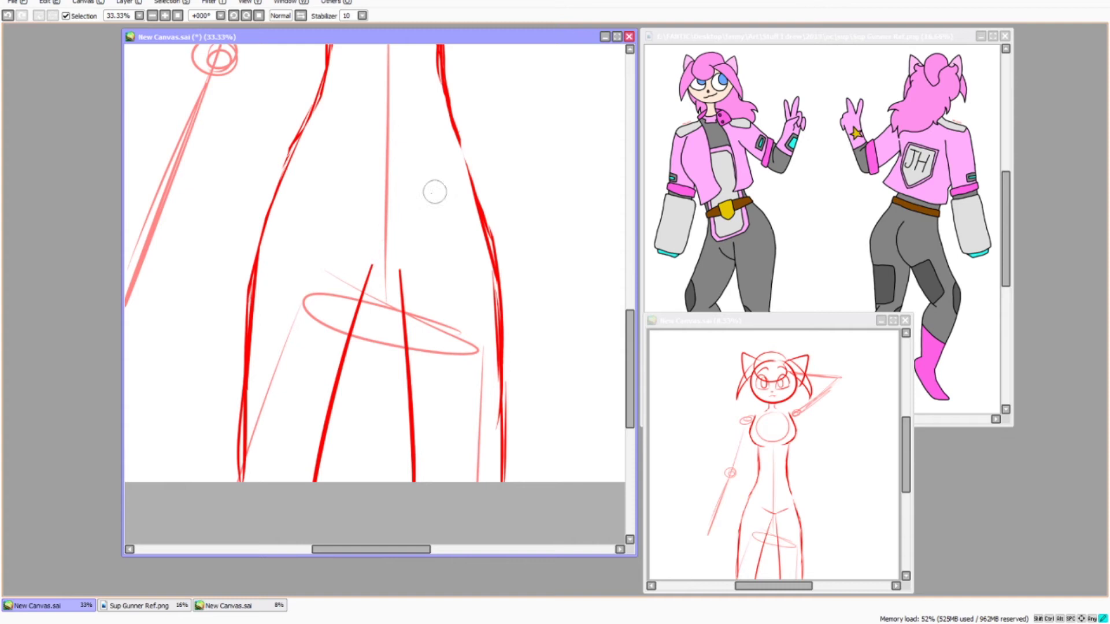
mouse_move(307, 235)
mouse_down()
mouse_move(407, 277)
mouse_move(471, 242)
mouse_up()
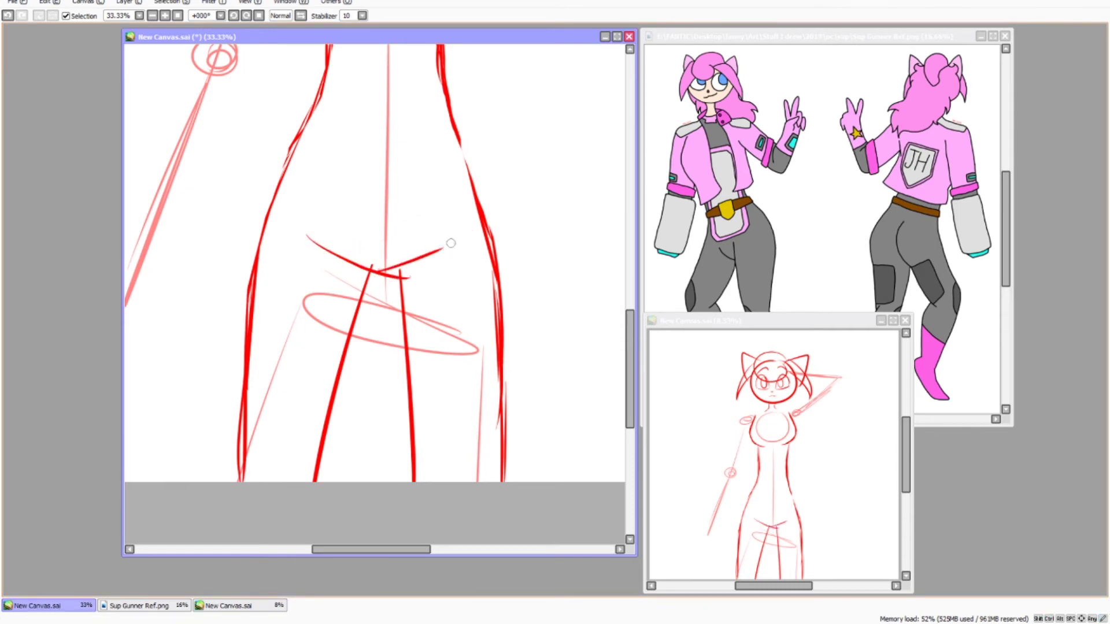
key(ctrl+z)
drag(398, 274, 470, 242)
key(ctrl+z)
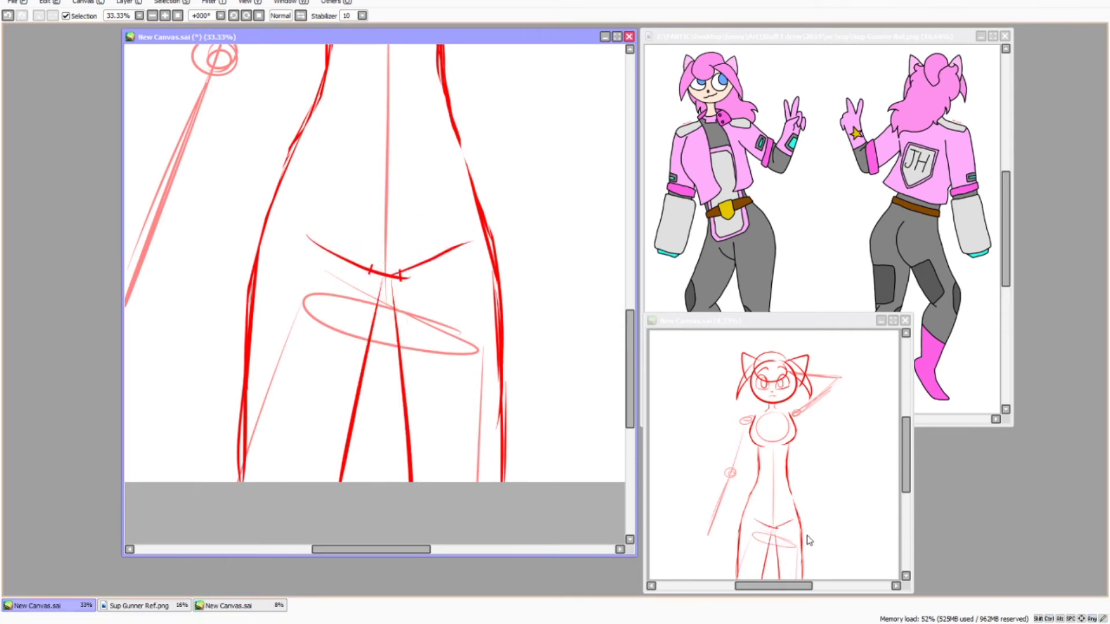
drag(308, 247, 393, 211)
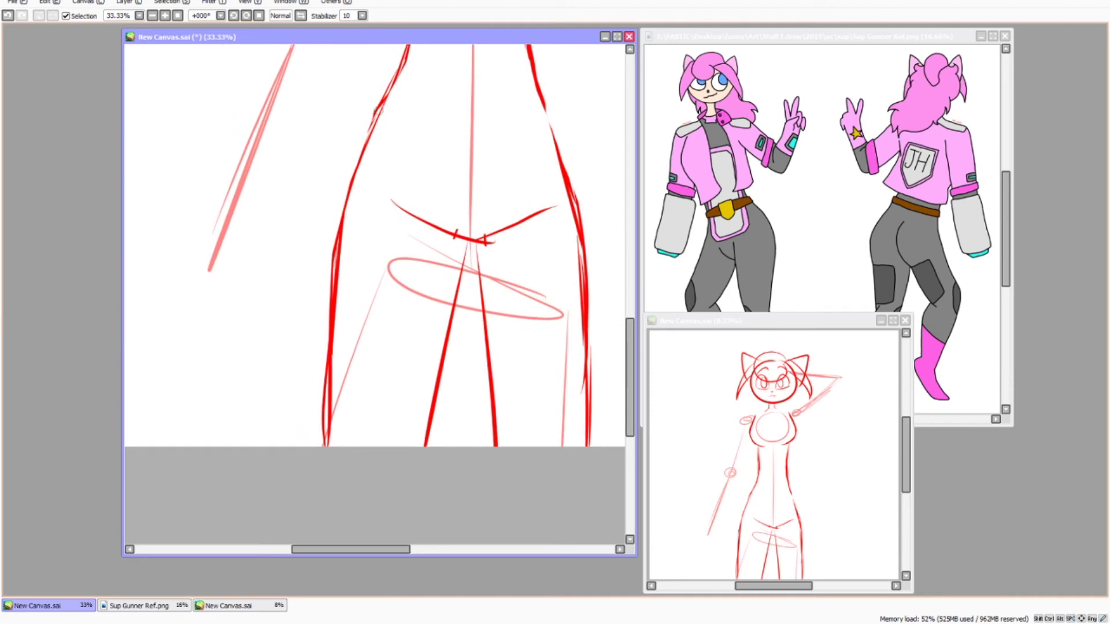
scroll(476, 158, up, 3)
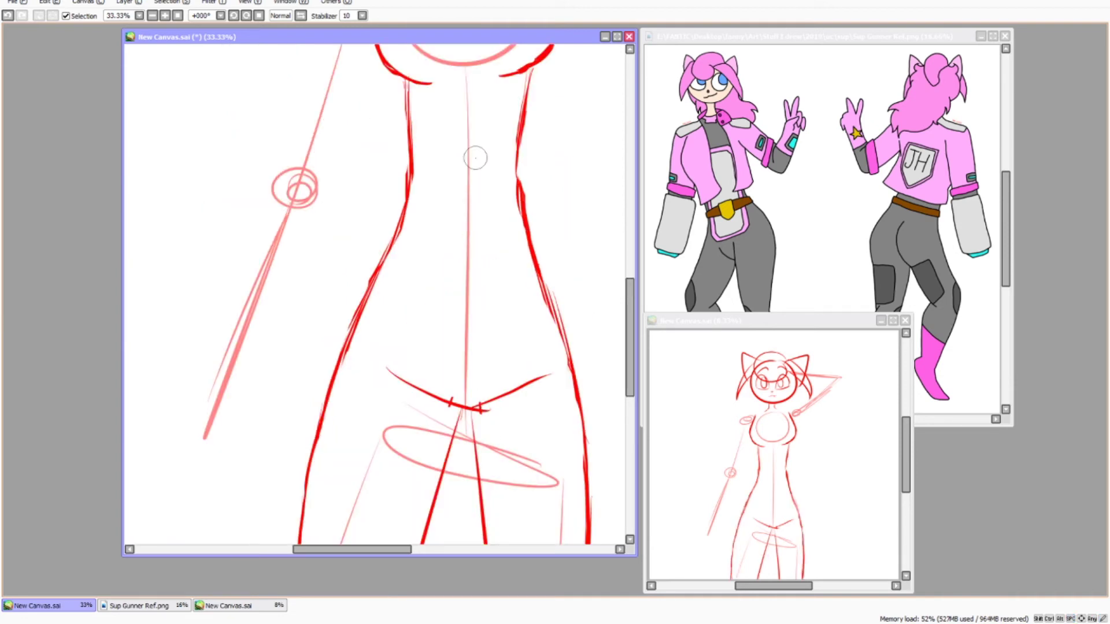
scroll(386, 208, up, 5)
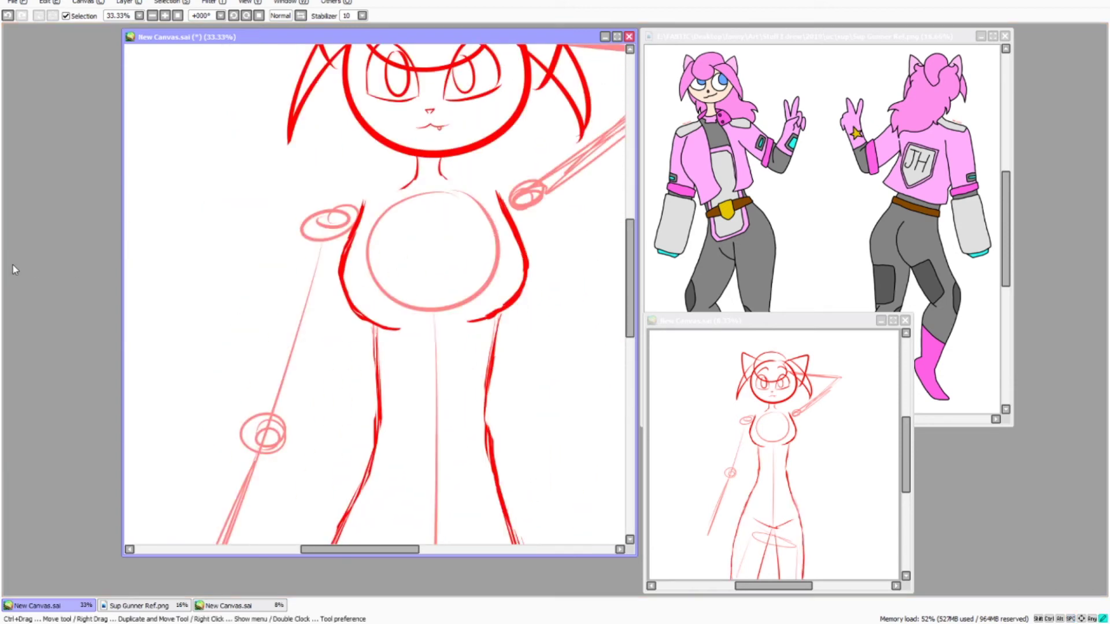
Zoom in on the raised hand and erase the stray marks near its fingertip
mouse_move(247, 305)
mouse_down()
mouse_move(352, 247)
mouse_move(204, 453)
mouse_move(6, 395)
mouse_move(191, 433)
mouse_move(188, 376)
mouse_up()
scroll(486, 244, up, 4)
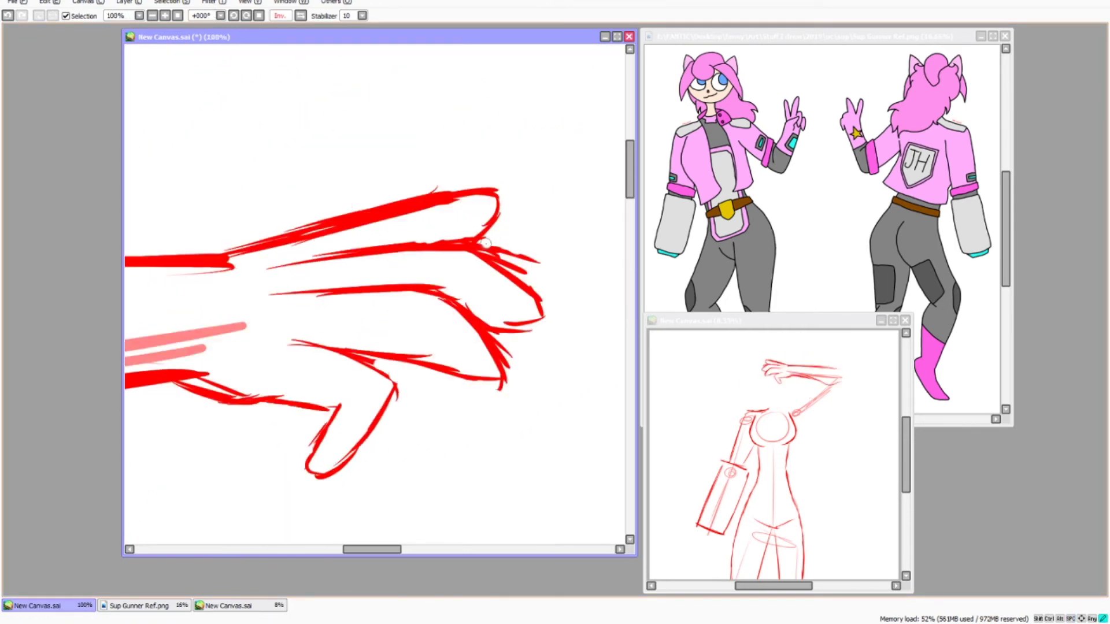
mouse_move(496, 253)
mouse_down()
mouse_move(533, 280)
mouse_move(565, 219)
mouse_up()
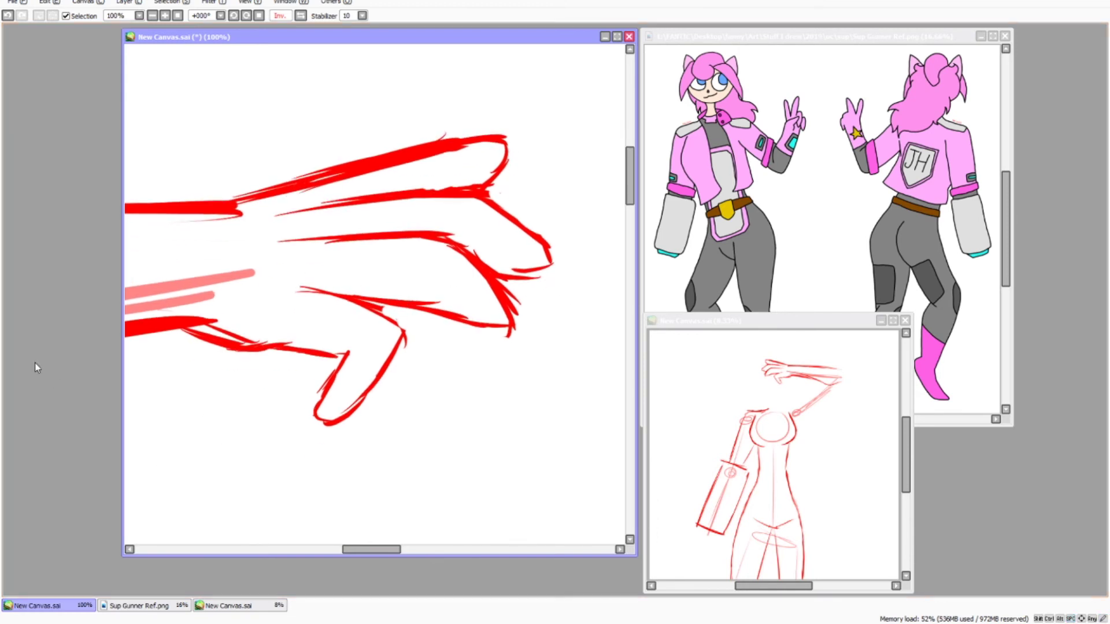
drag(347, 326, 376, 355)
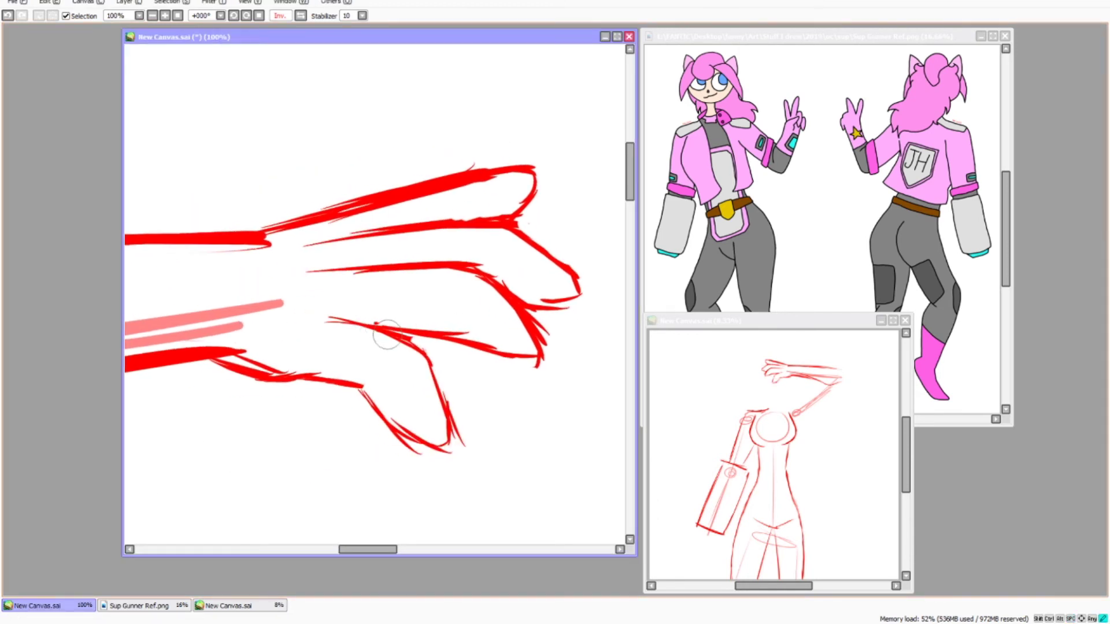
mouse_move(367, 315)
mouse_down()
mouse_move(380, 329)
mouse_move(362, 330)
mouse_move(349, 349)
mouse_move(173, 336)
mouse_up()
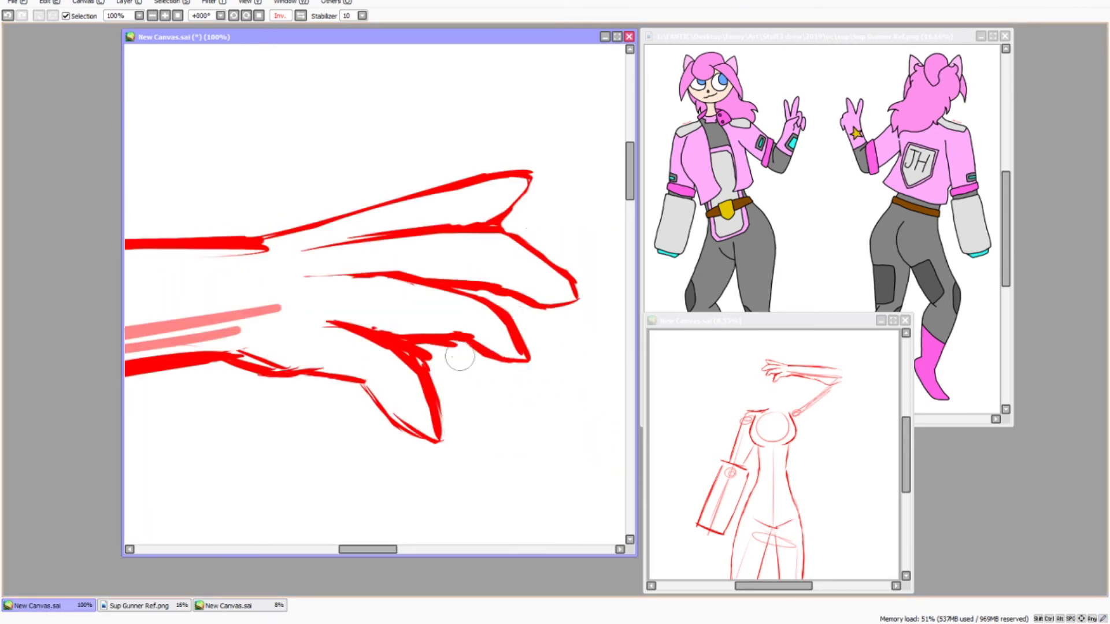
scroll(221, 88, down, 3)
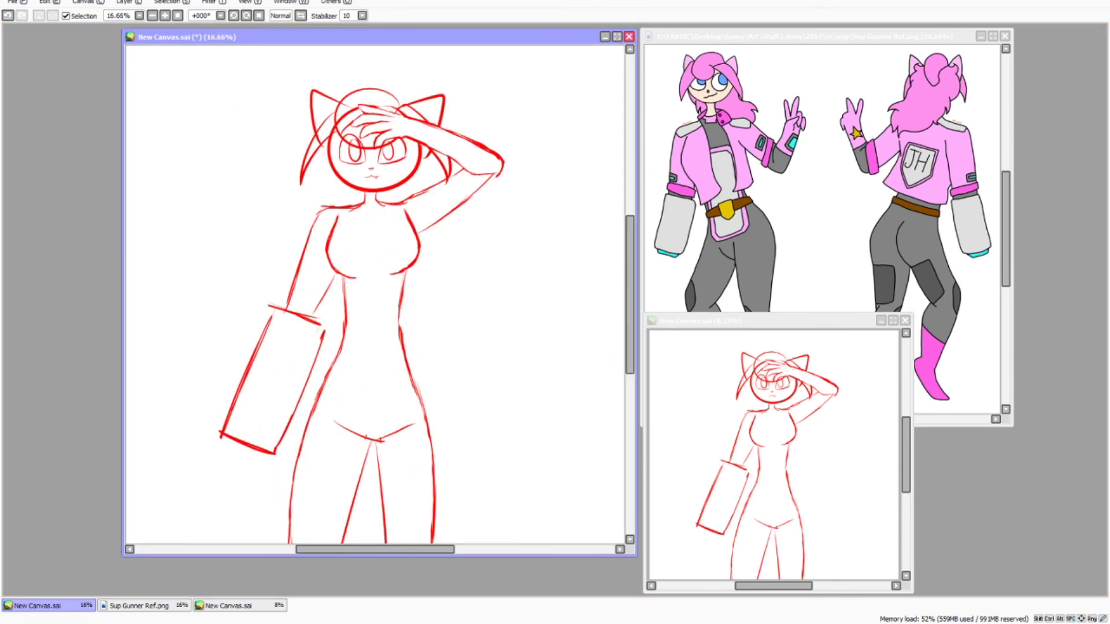
Zoom in on the torso and sketch the skirt's left side along the hip
drag(125, 166, 602, 410)
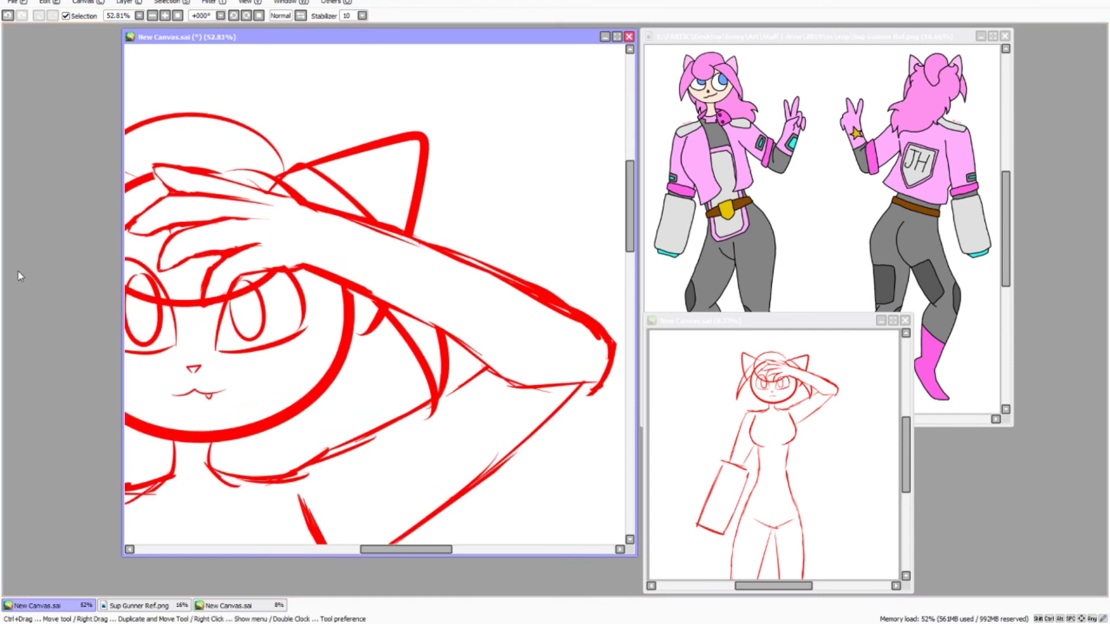
drag(191, 92, 587, 341)
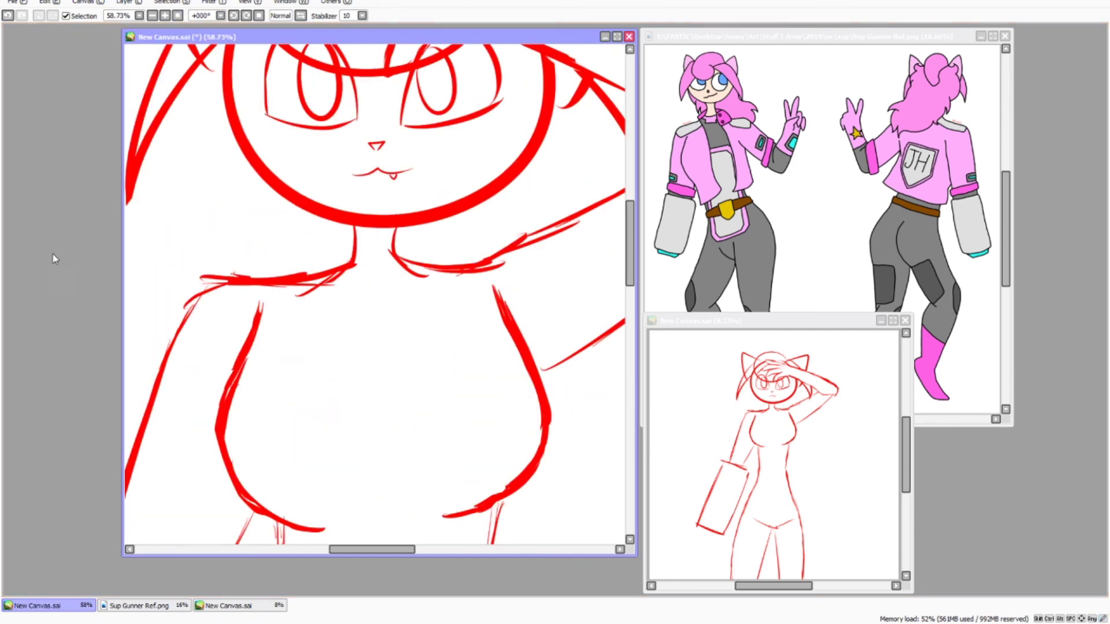
scroll(266, 342, down, 3)
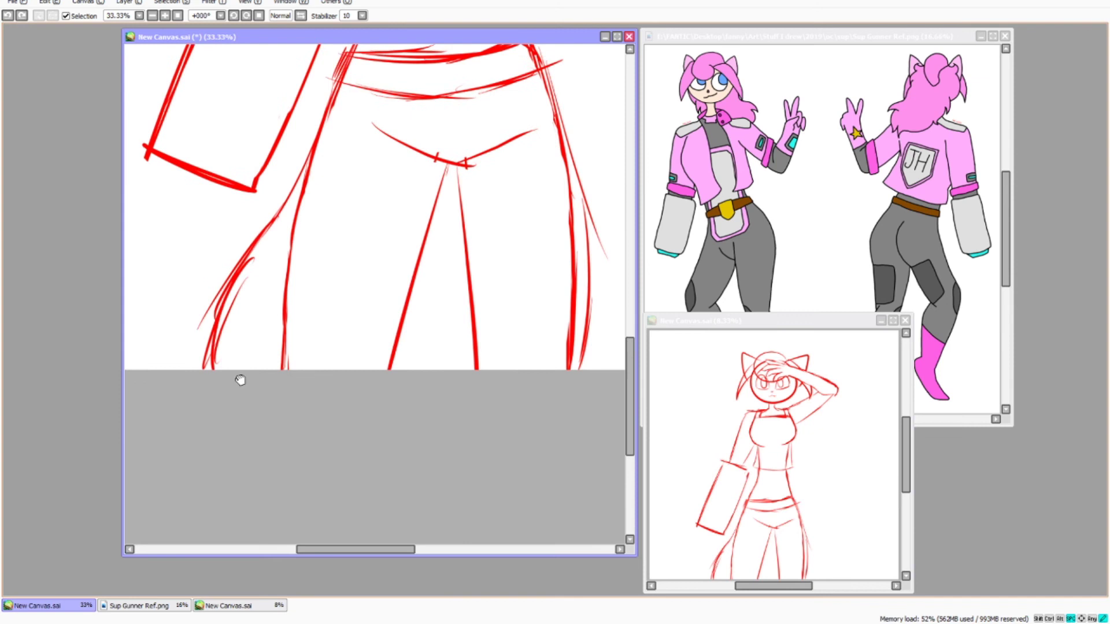
drag(316, 191, 275, 257)
drag(330, 139, 300, 250)
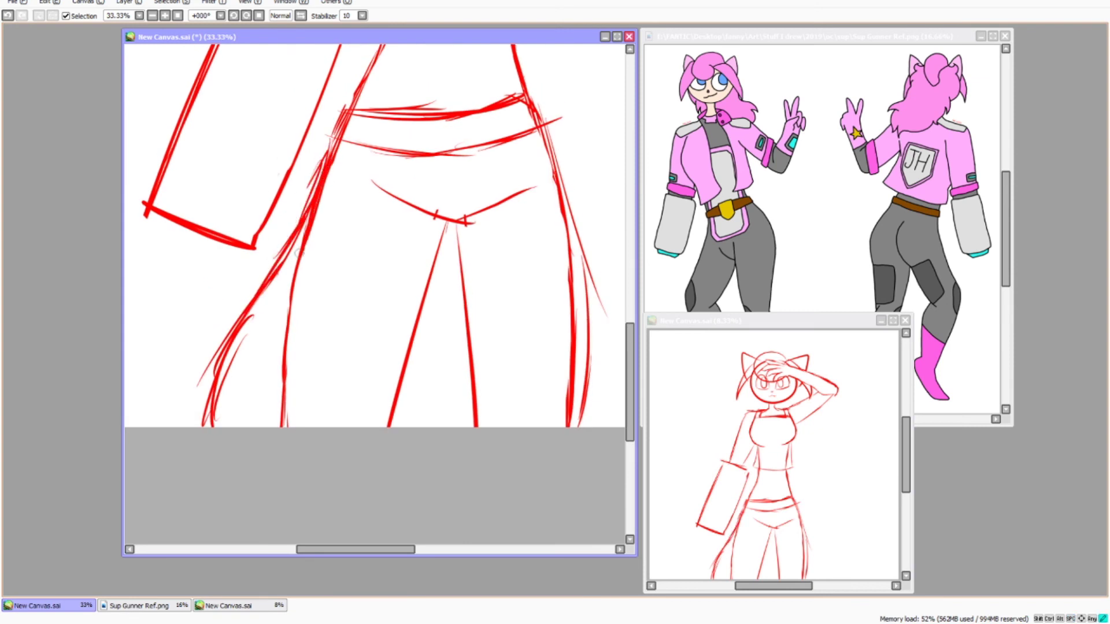
mouse_move(249, 341)
mouse_down()
mouse_move(561, 237)
mouse_move(555, 389)
mouse_move(562, 302)
mouse_move(565, 384)
mouse_up()
click(527, 189)
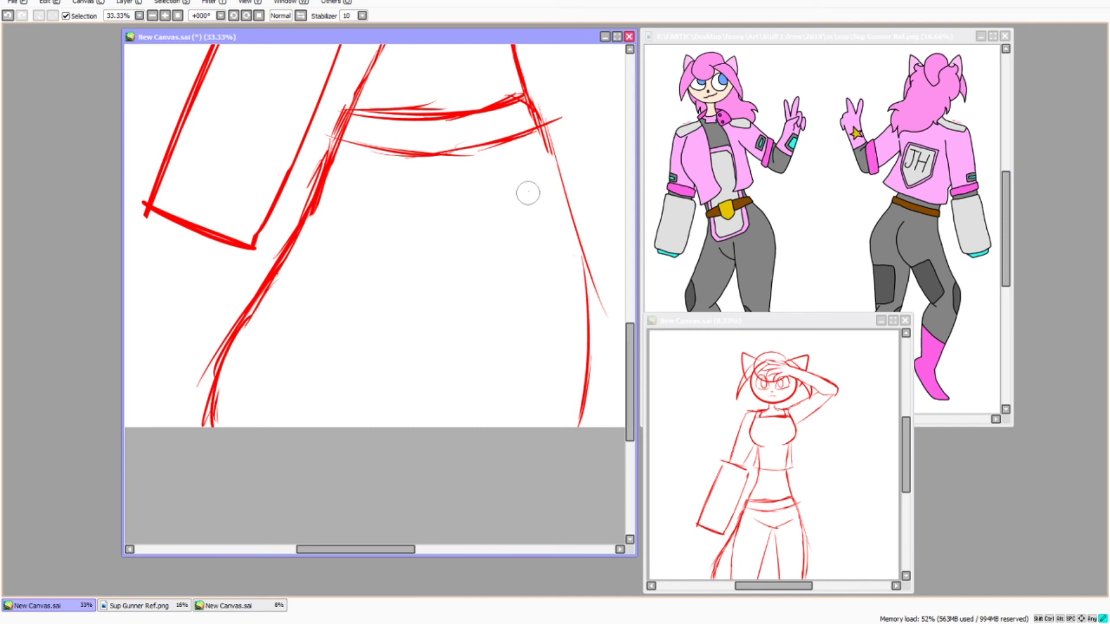
key(ctrl+z)
key(ctrl+z)
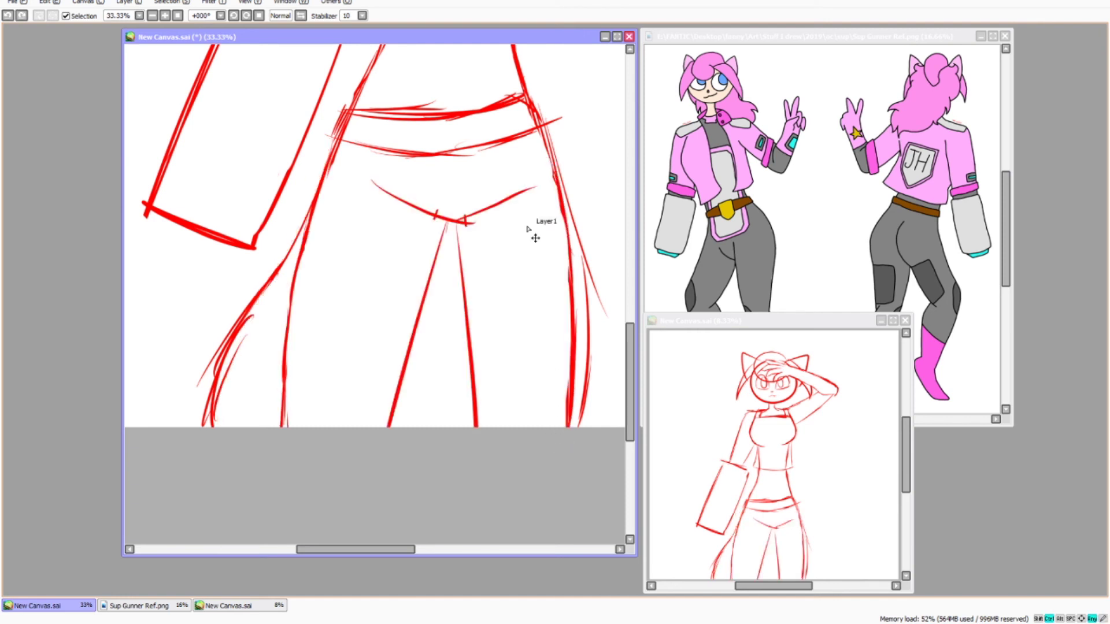
Try thickening the right leg outline, then undo the heavy strokes at the lower left
mouse_move(504, 307)
mouse_down()
mouse_move(507, 388)
mouse_move(507, 353)
mouse_up()
key(ctrl+z)
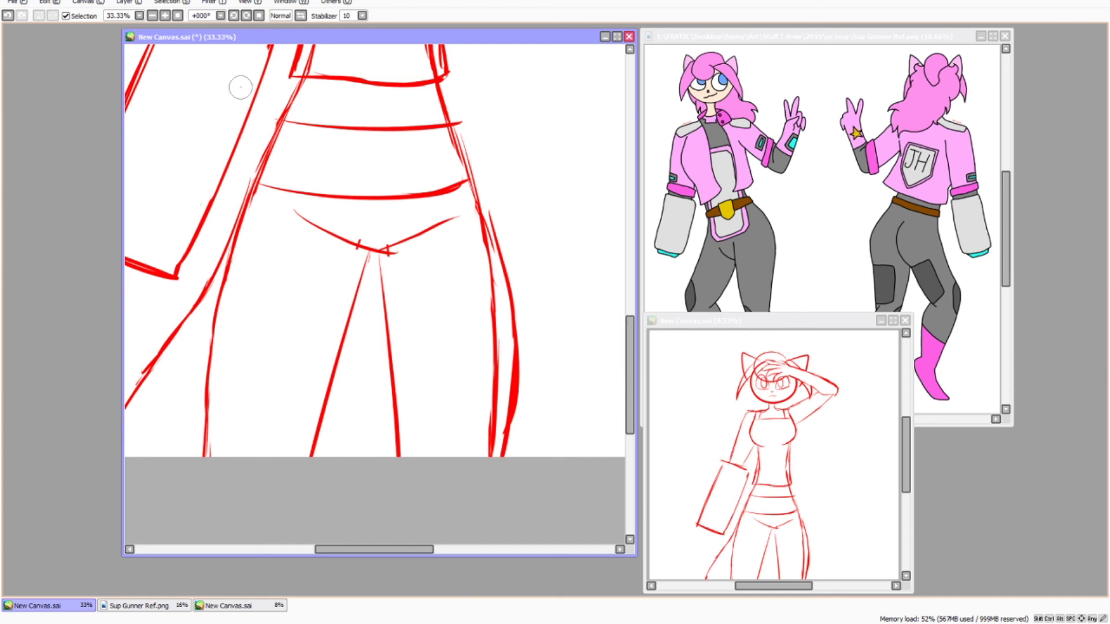
key(ctrl+z)
key(ctrl+z)
key(ctrl+z)
key(ctrl+z)
key(ctrl+z)
key(ctrl+z)
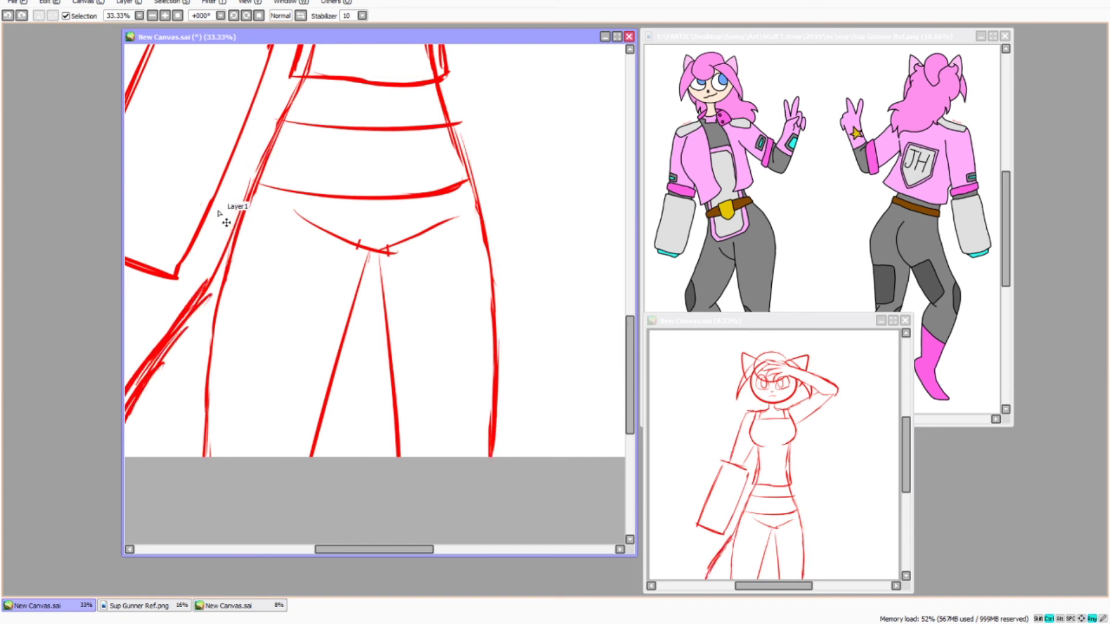
key(ctrl+z)
key(ctrl+z)
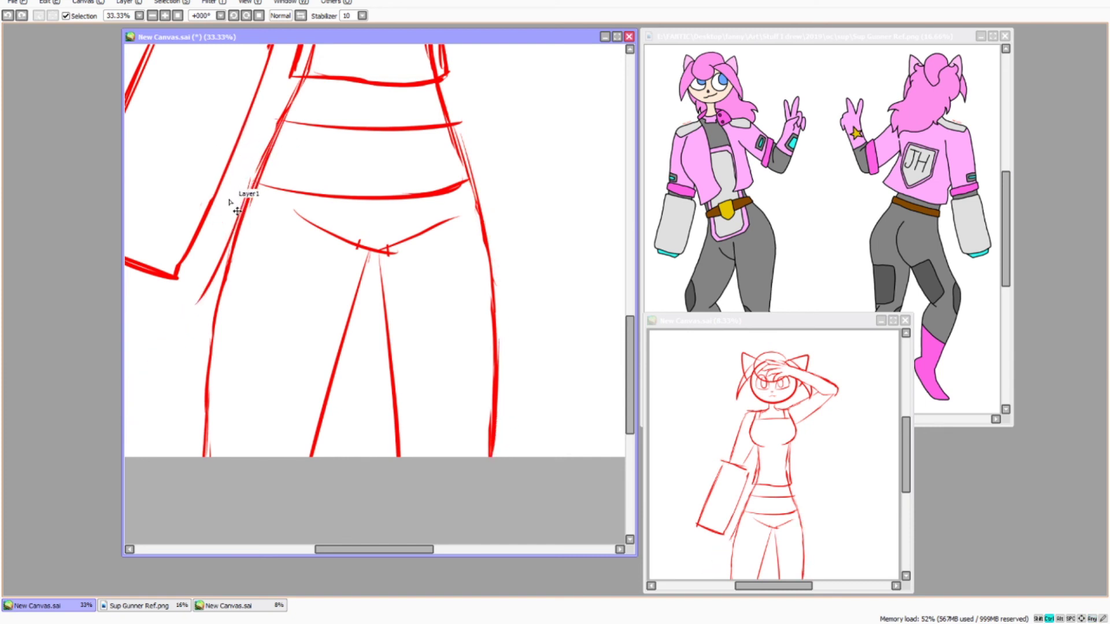
drag(291, 340, 337, 317)
scroll(296, 170, up, 5)
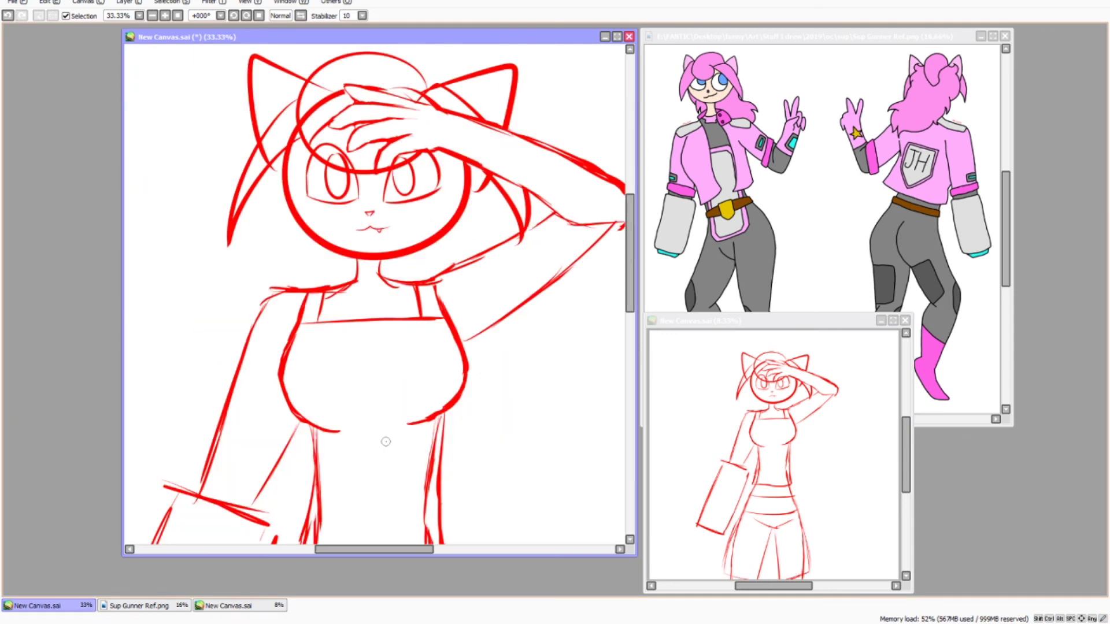
scroll(507, 282, down, 2)
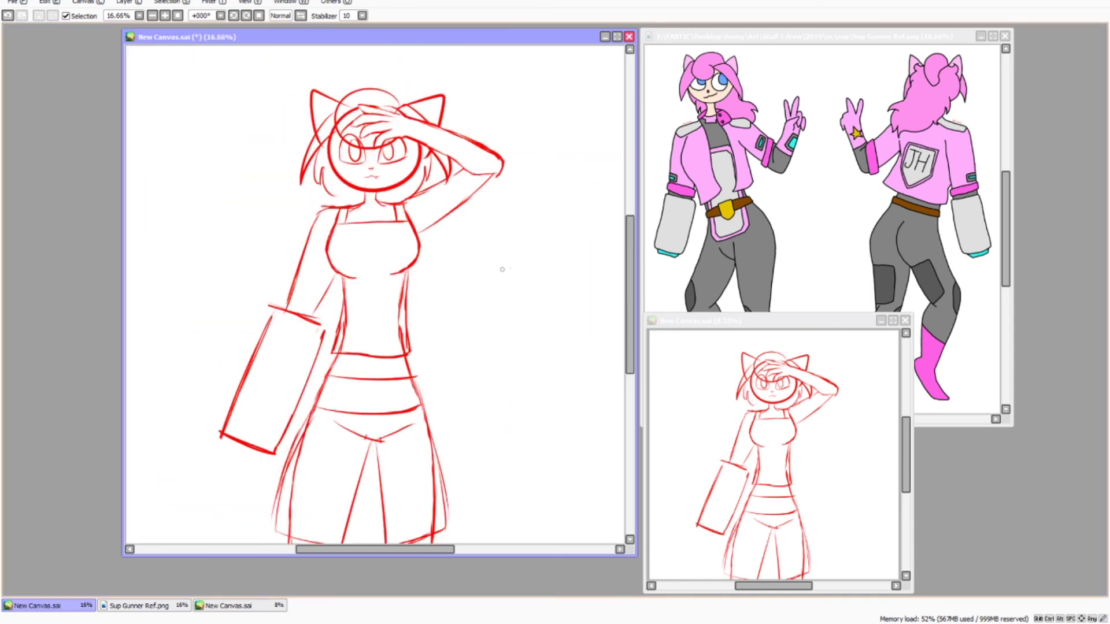